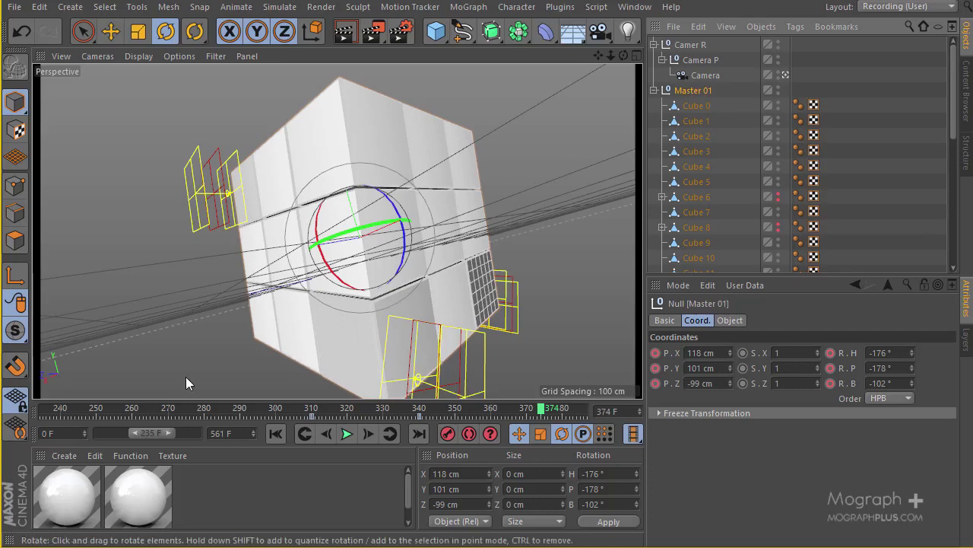
- Change the animation's end frame from 561 to 400 and fit the timeline to 0–400 F
left_click_drag(131, 429, 52, 430)
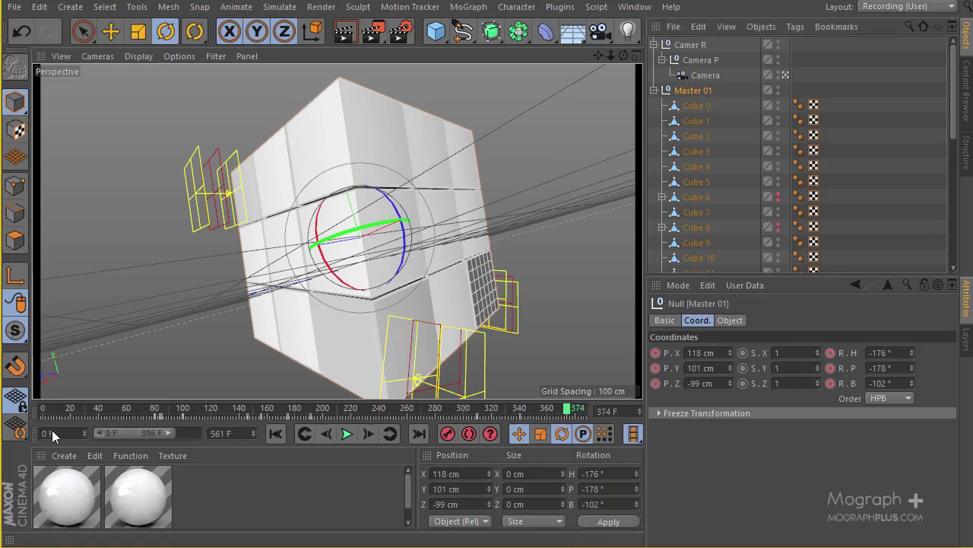
left_click_drag(163, 433, 219, 440)
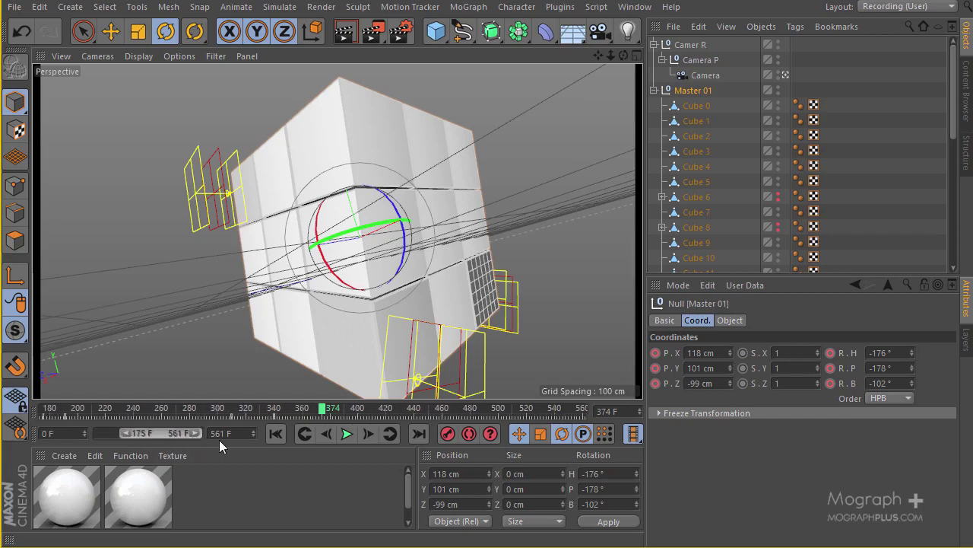
left_click_drag(299, 414, 344, 415)
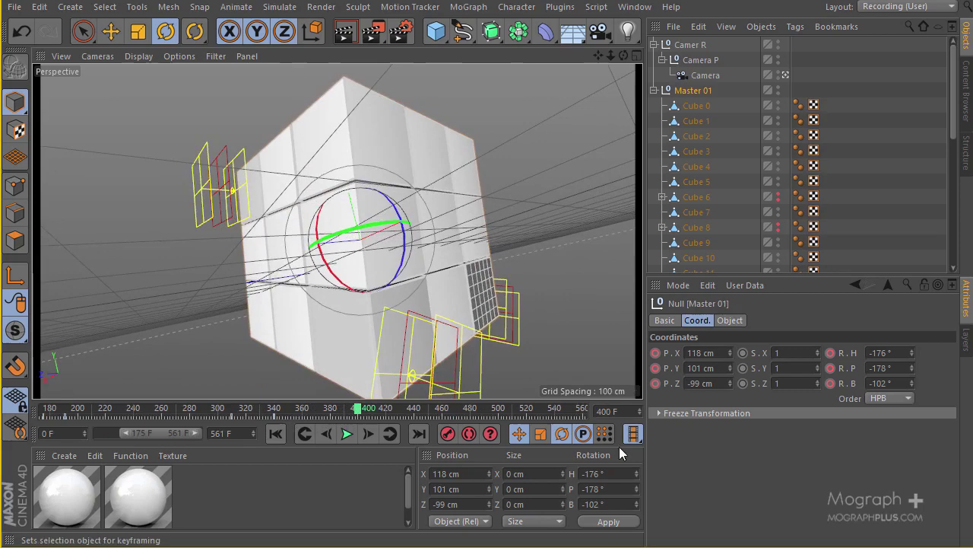
double_click(233, 437)
type("400")
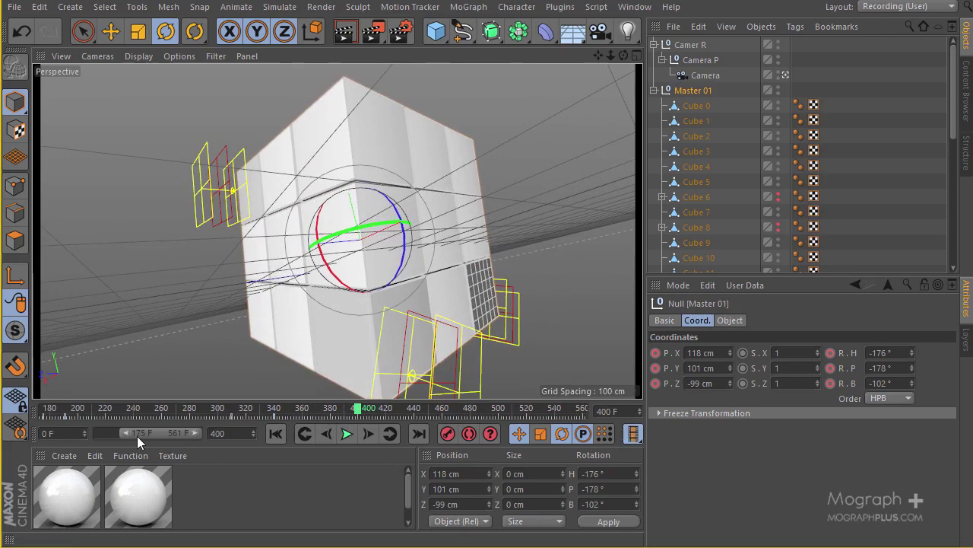
left_click_drag(137, 436, 86, 432)
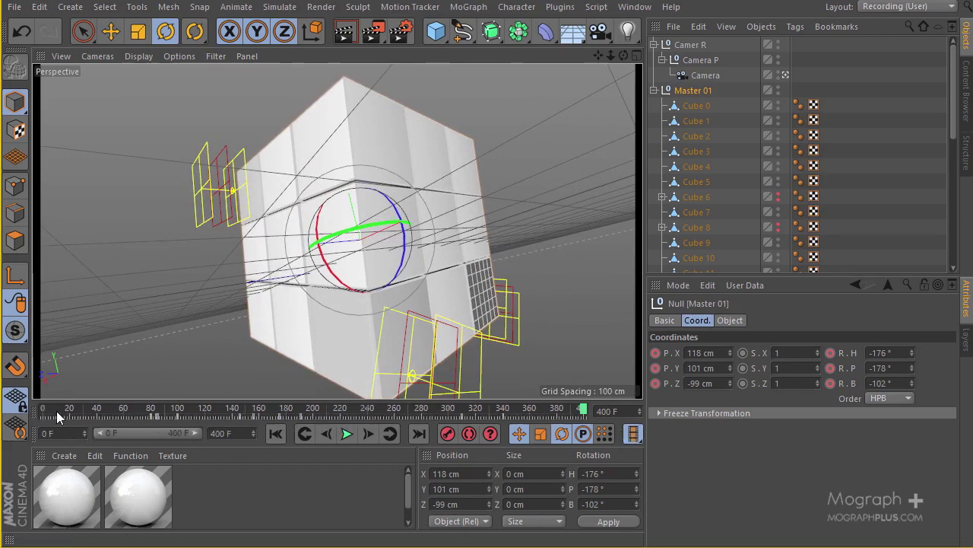
left_click(45, 411)
left_click(35, 413)
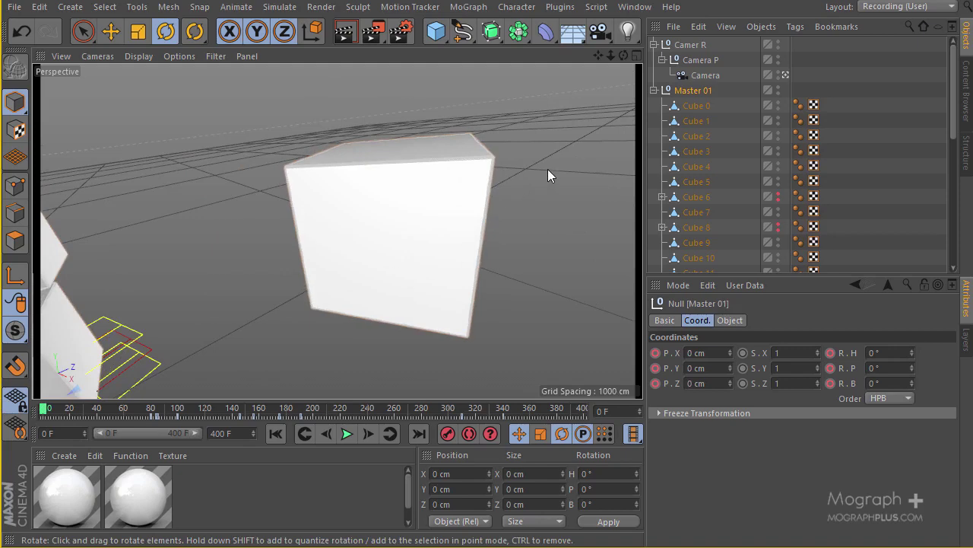
left_click(352, 432)
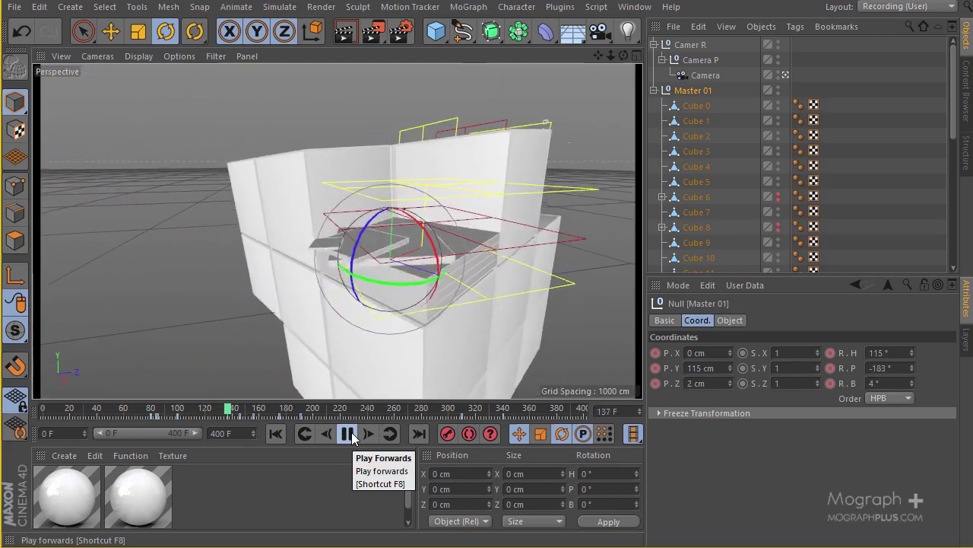
left_click(349, 434)
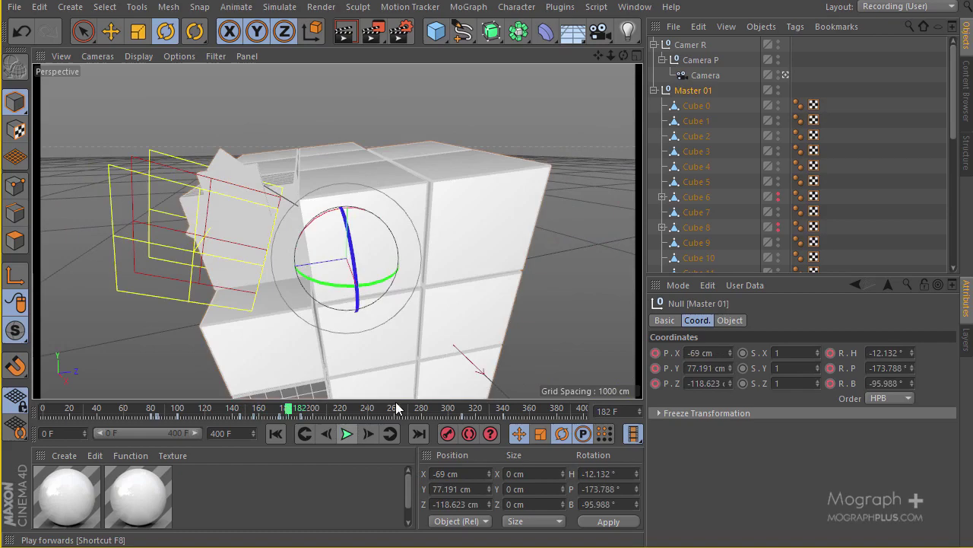
left_click_drag(283, 410, 238, 396)
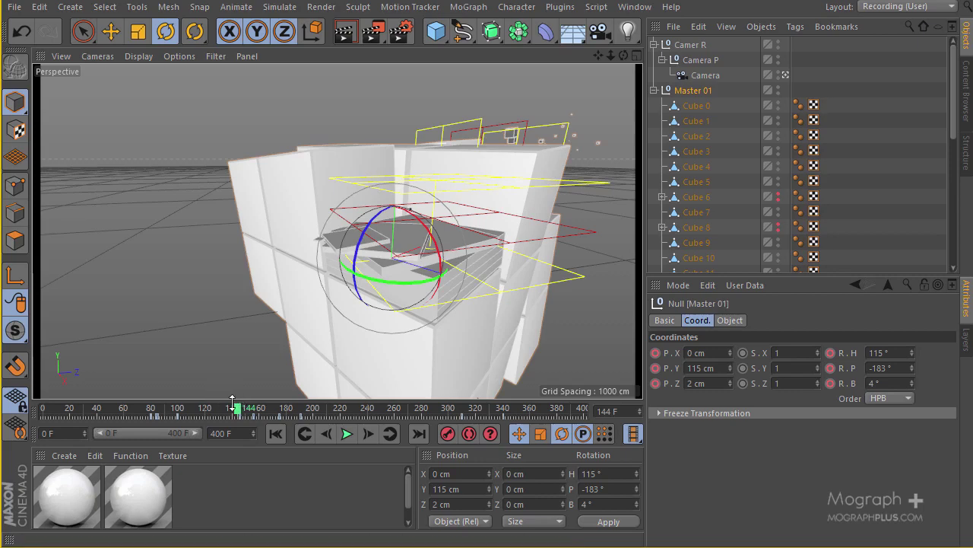
left_click_drag(240, 411, 260, 411)
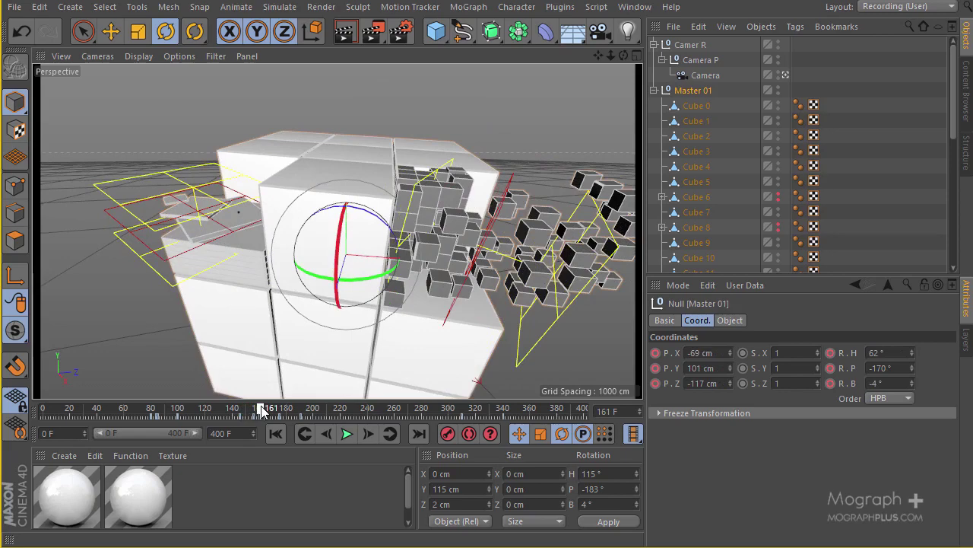
mouse_move(261, 411)
left_mouse_down()
mouse_move(291, 411)
mouse_move(242, 411)
mouse_move(264, 409)
left_mouse_up()
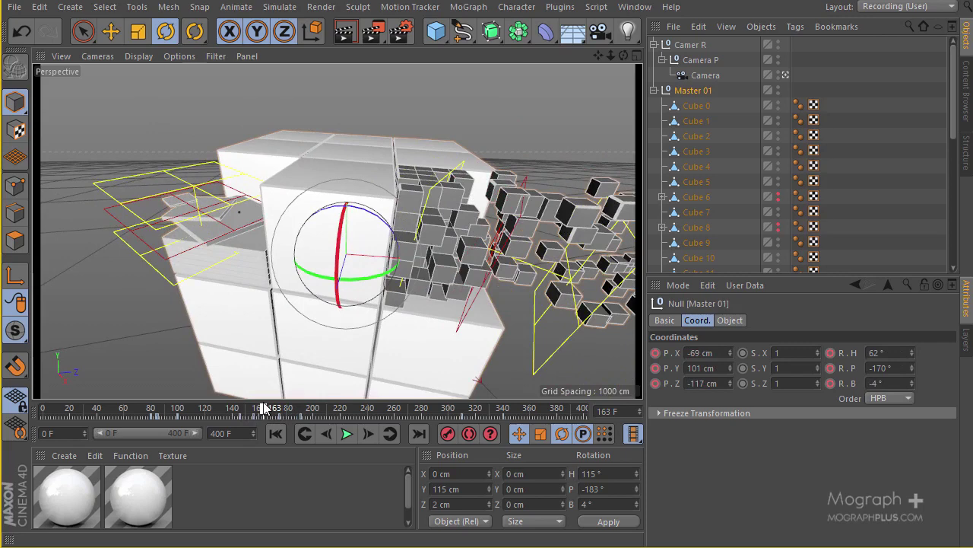
left_click_drag(268, 408, 270, 408)
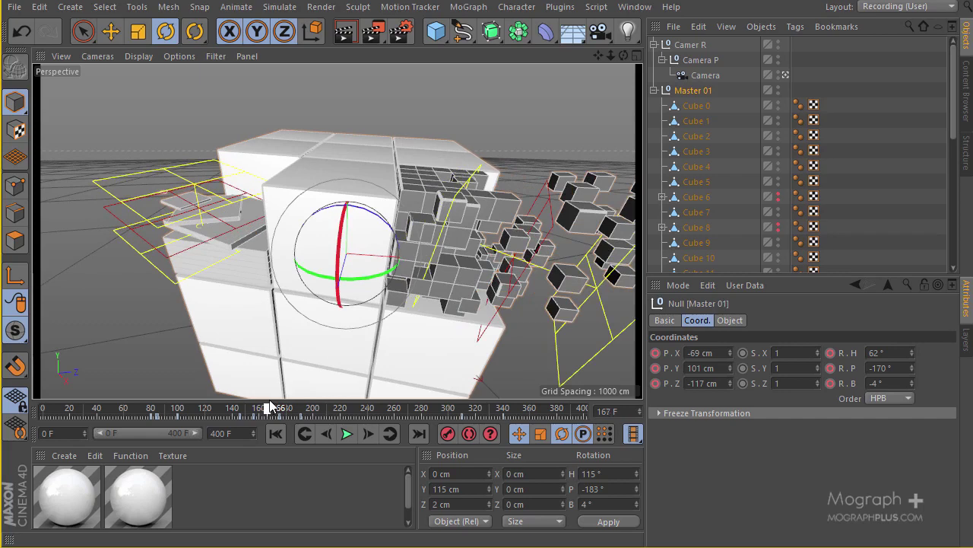
left_click_drag(271, 406, 268, 407)
left_click_drag(268, 400, 202, 387)
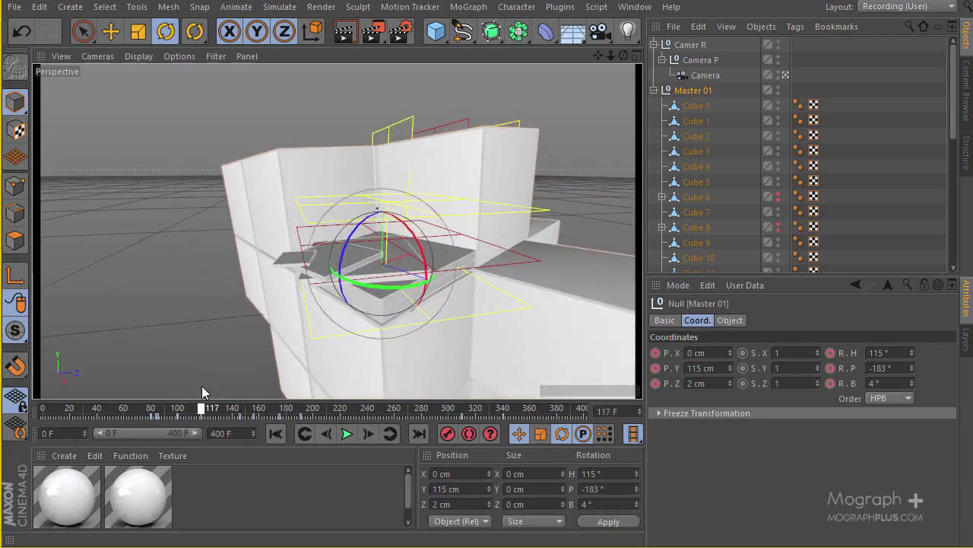
left_click(344, 434)
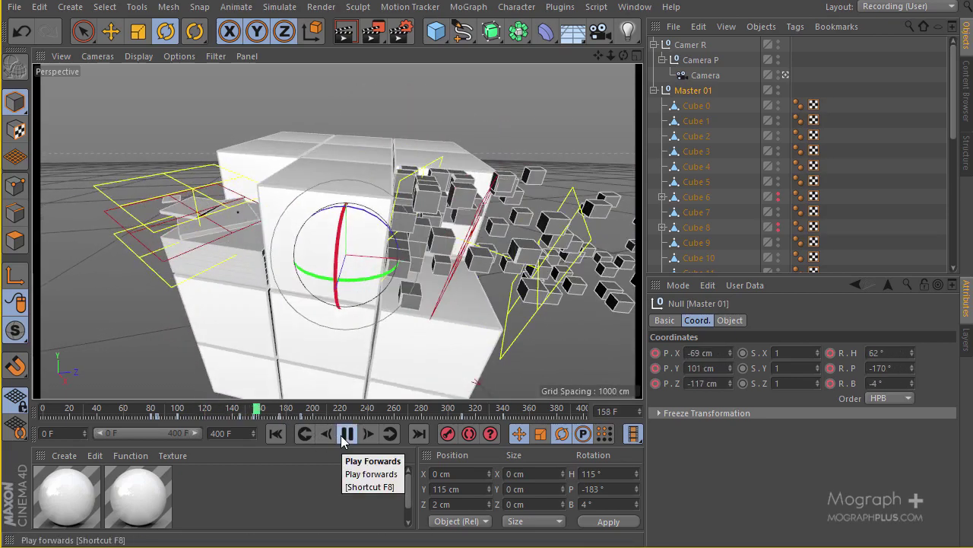
left_click(347, 434)
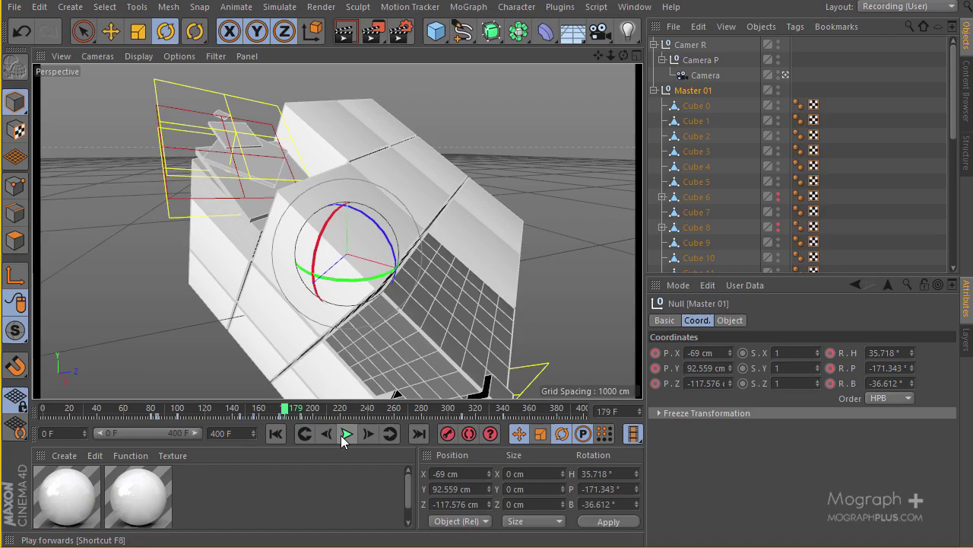
left_click(272, 409)
left_click_drag(273, 409, 246, 409)
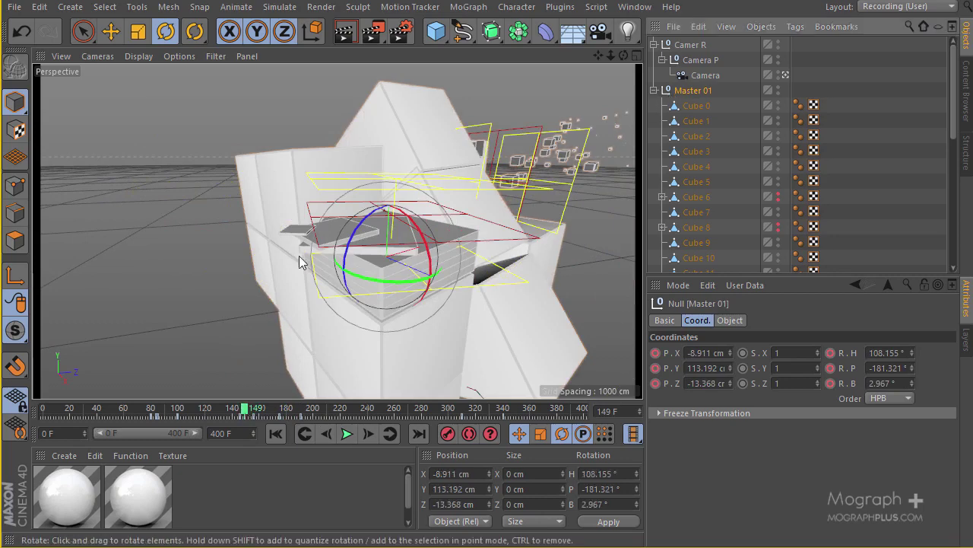
left_click_drag(250, 409, 257, 432)
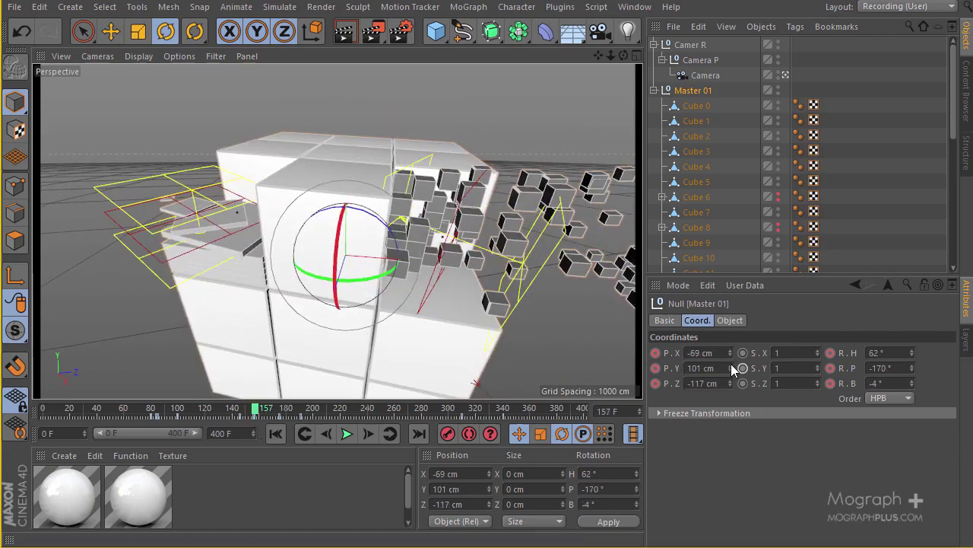
left_click(393, 434)
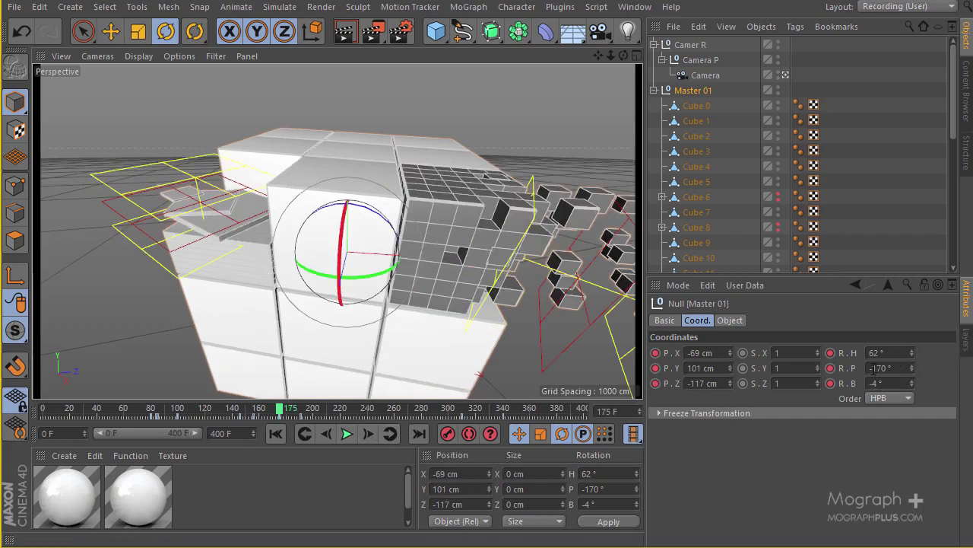
left_click(302, 436)
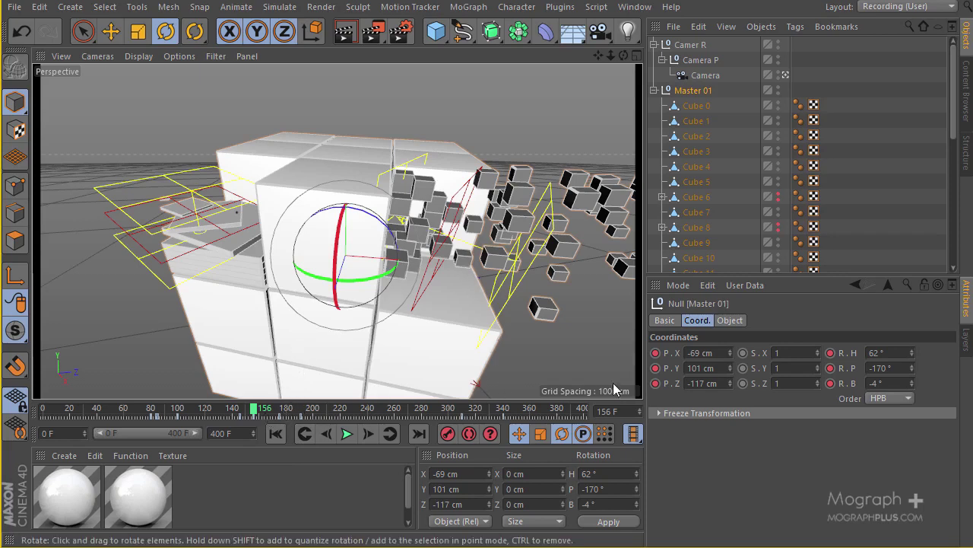
left_click_drag(254, 411, 262, 435)
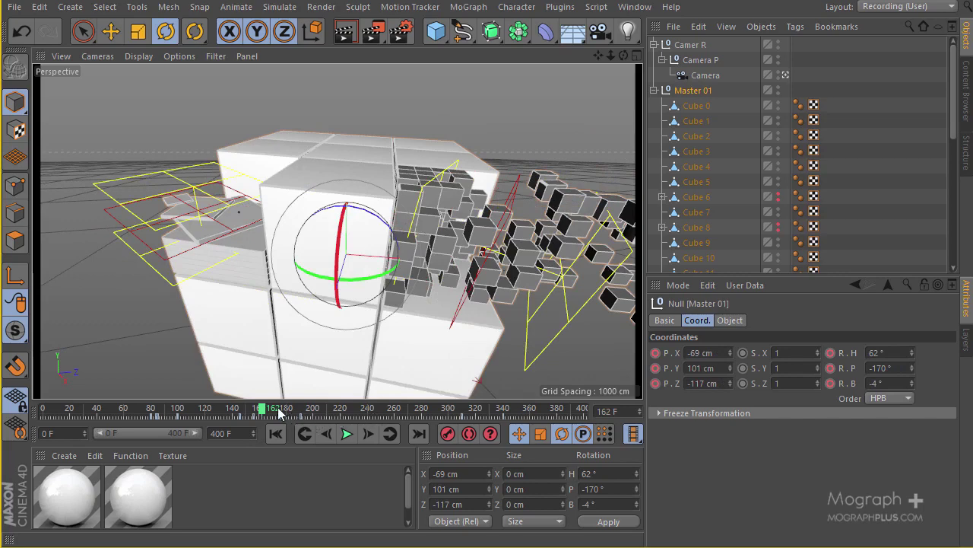
left_click_drag(263, 401, 259, 410)
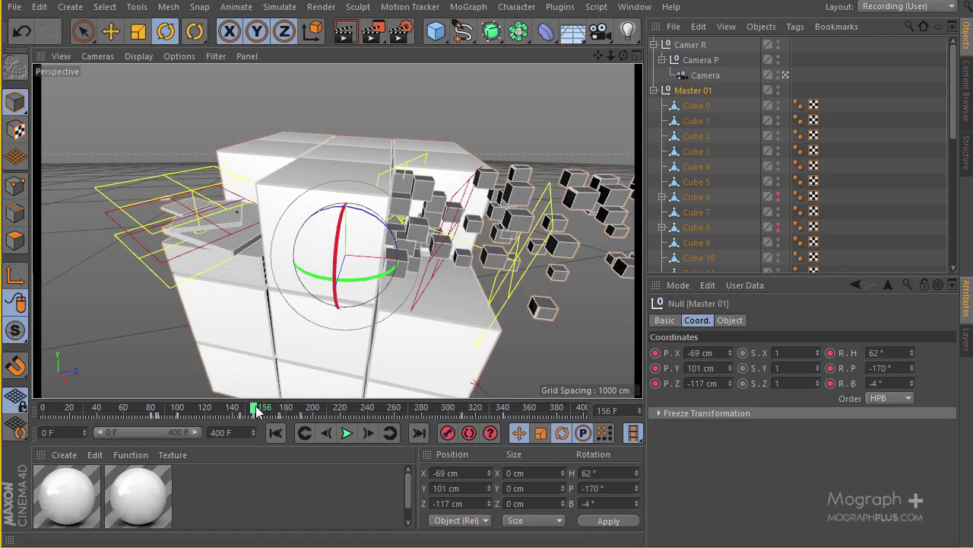
left_click_drag(257, 407, 296, 413)
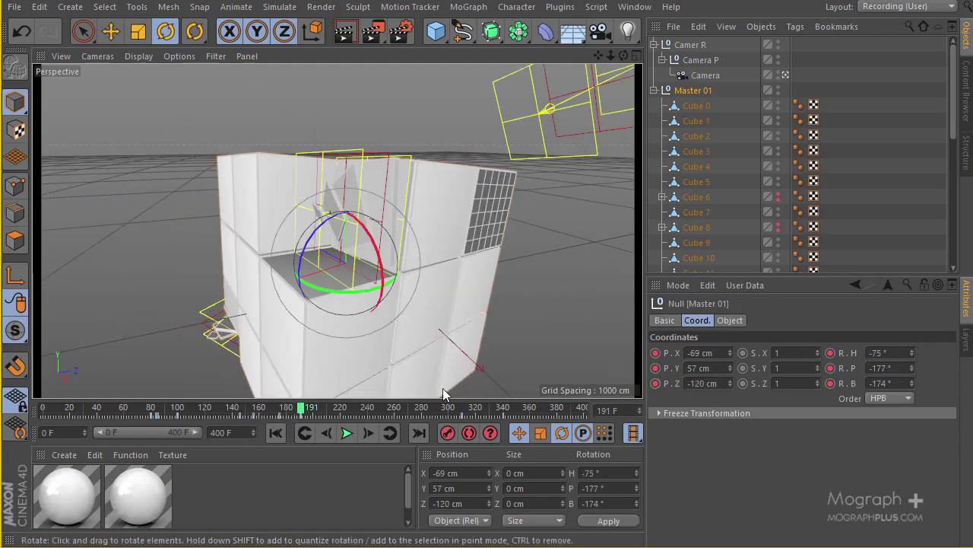
left_click_drag(295, 410, 285, 412)
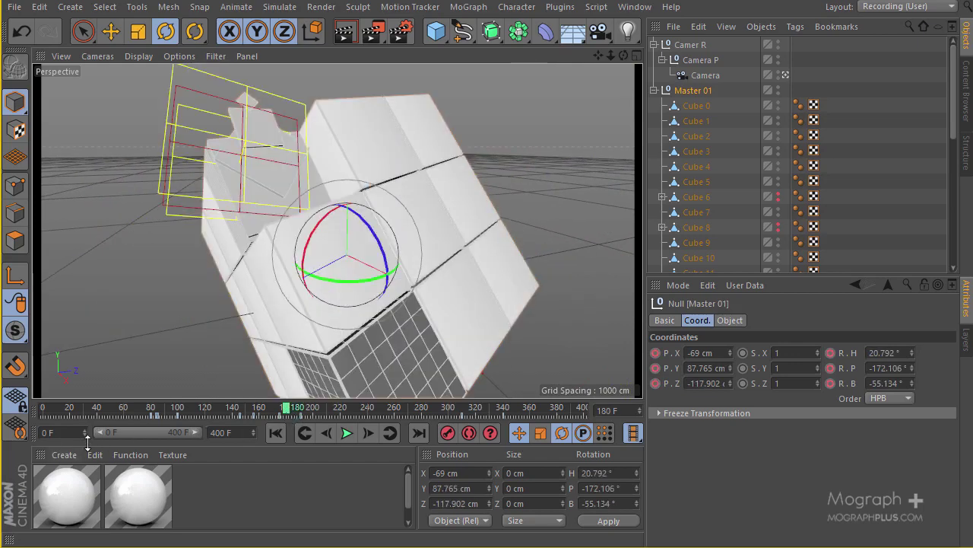
left_click_drag(93, 433, 131, 434)
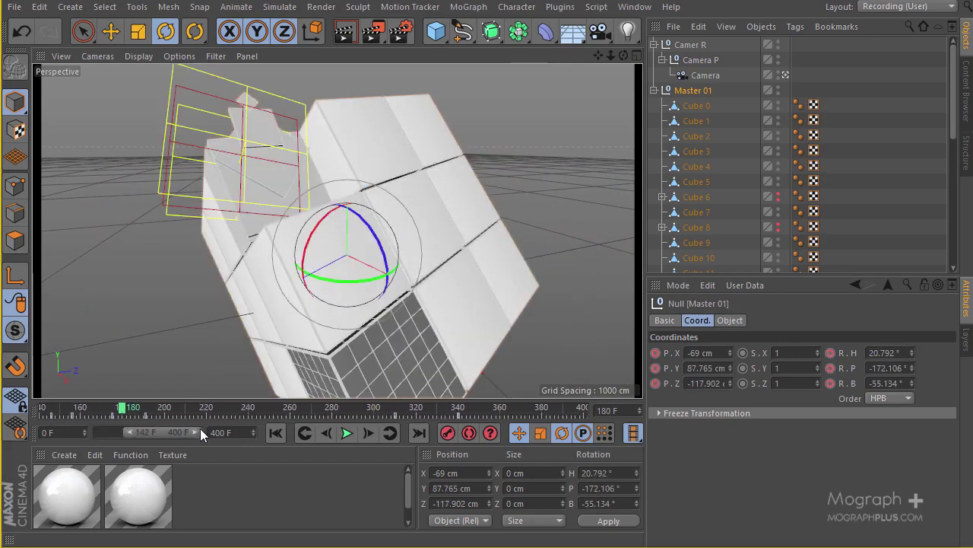
left_click_drag(200, 428, 163, 436)
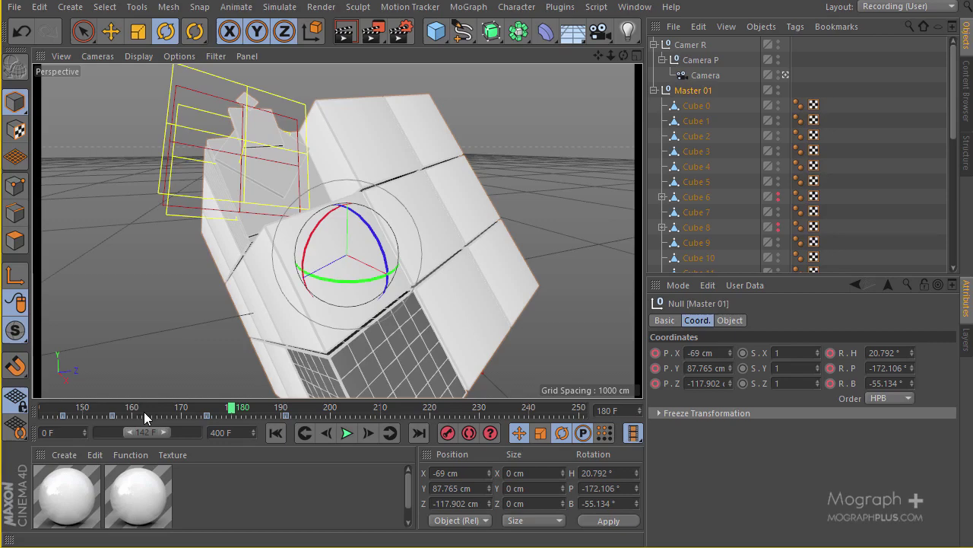
mouse_move(113, 406)
left_mouse_down()
mouse_move(49, 410)
mouse_move(116, 425)
mouse_move(61, 426)
mouse_move(109, 440)
mouse_move(206, 442)
left_mouse_up()
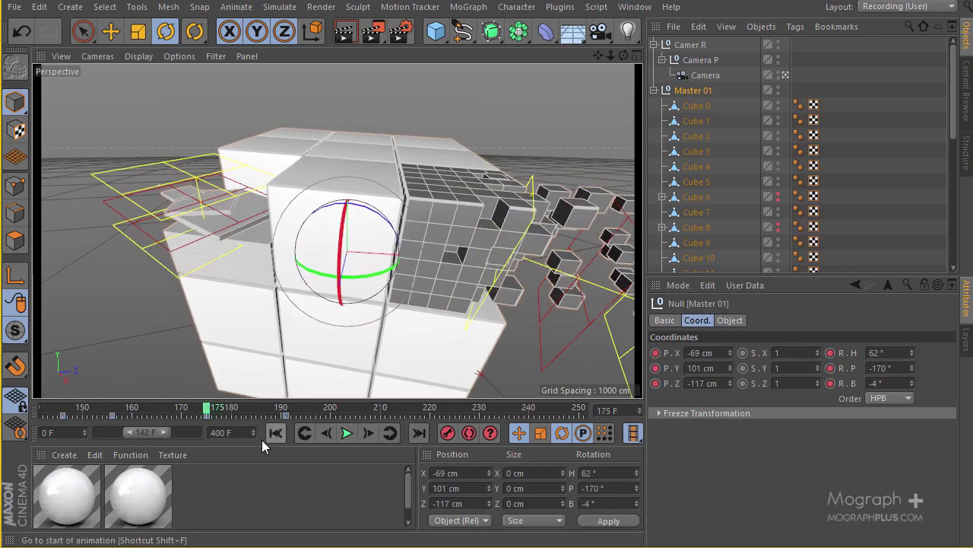
left_click(209, 410)
left_click_drag(401, 277, 376, 278)
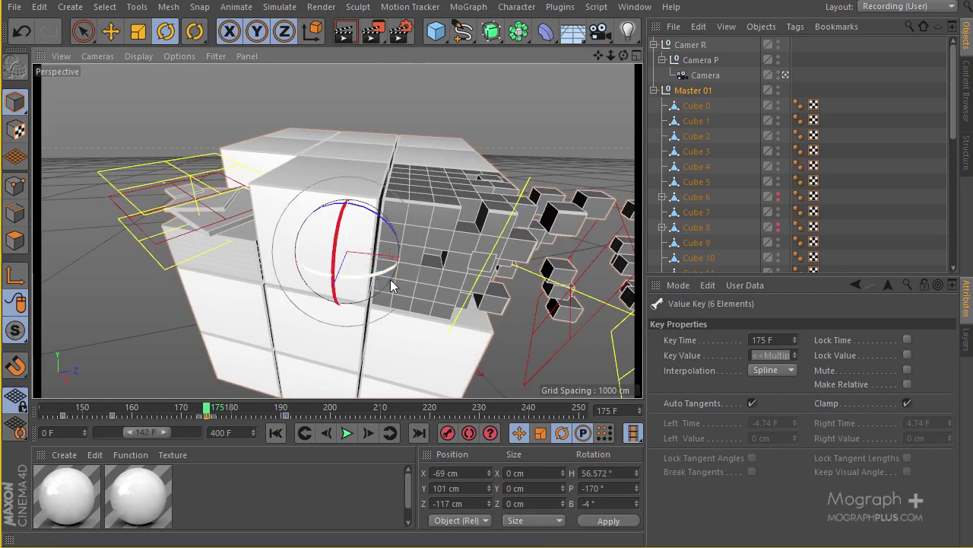
left_click(689, 91)
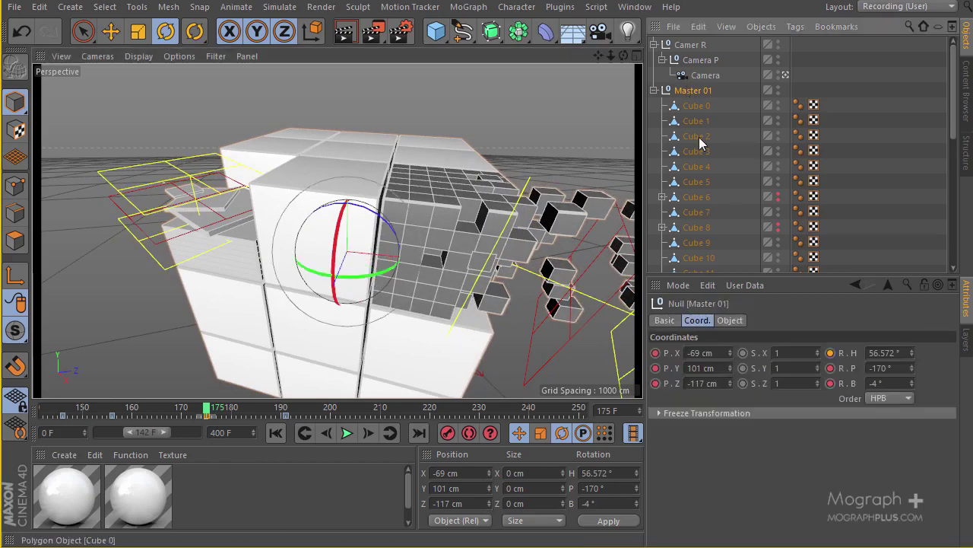
left_click(831, 353)
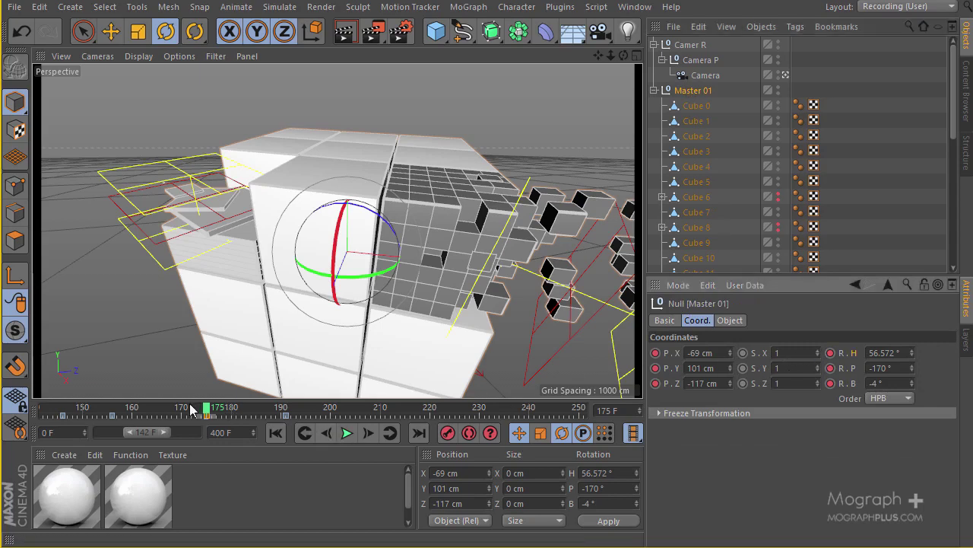
left_click_drag(190, 409, 62, 407)
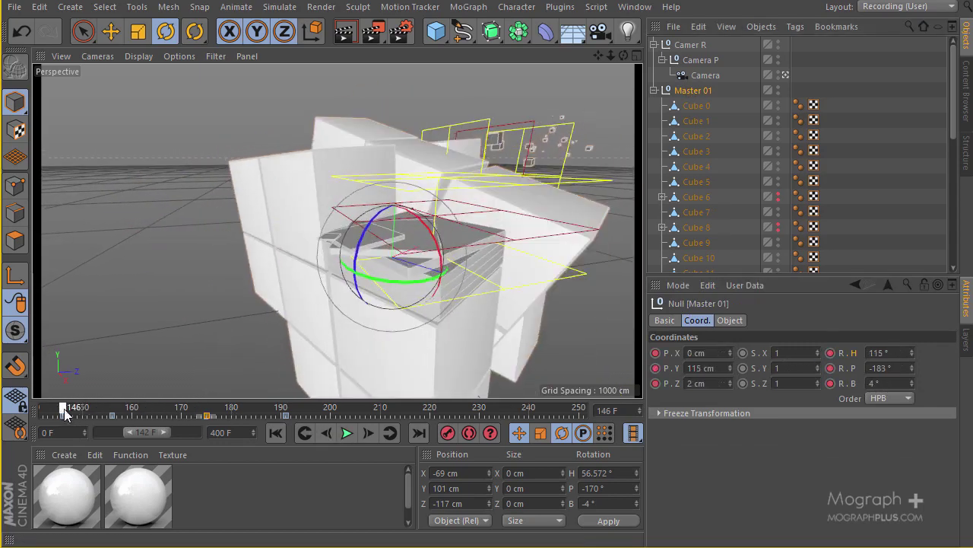
left_click(345, 433)
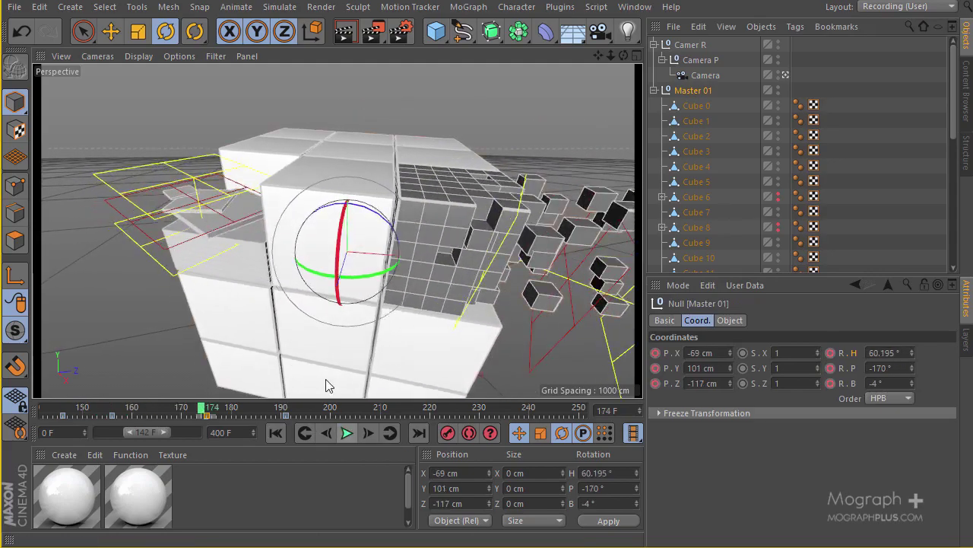
left_click_drag(174, 413, 59, 417)
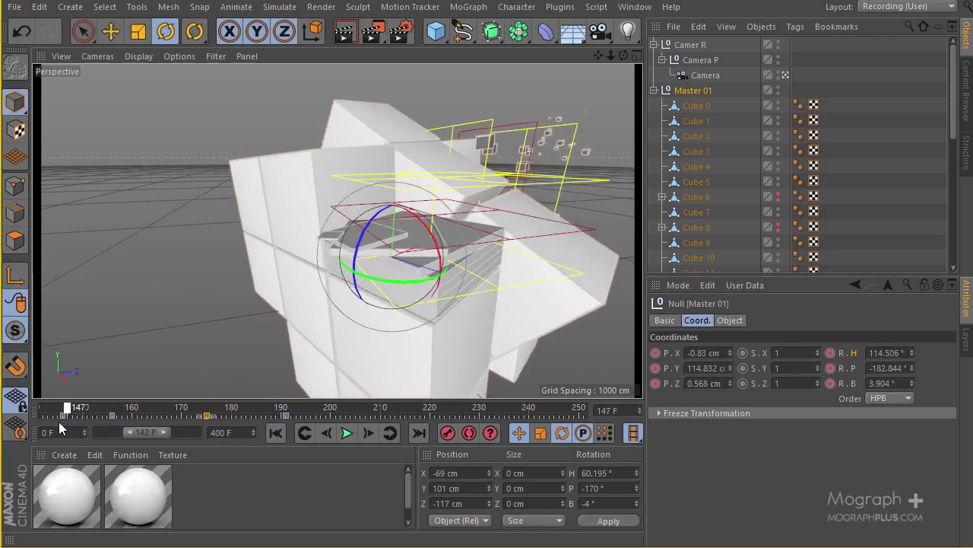
left_click(345, 434)
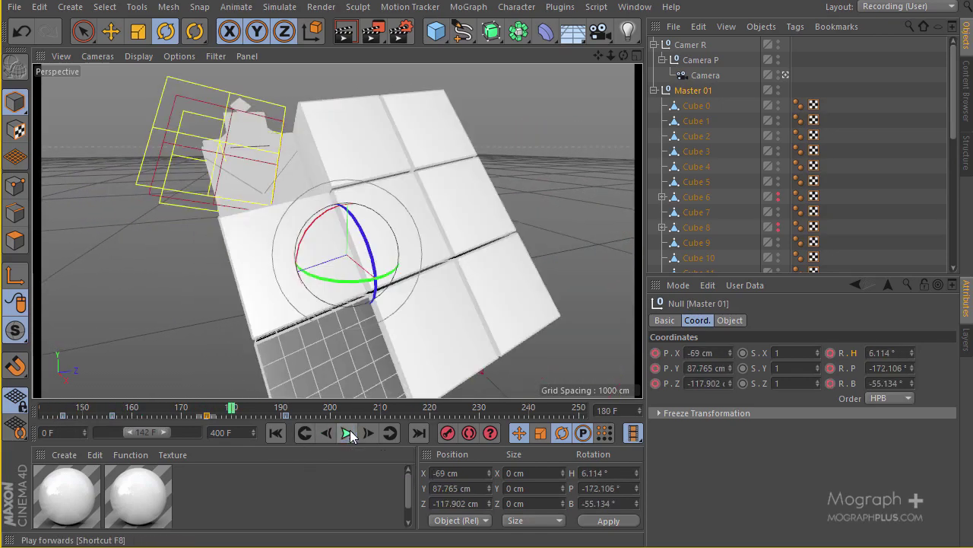
left_click(347, 434)
mouse_move(114, 414)
left_mouse_down()
mouse_move(88, 417)
mouse_move(152, 423)
mouse_move(131, 418)
left_mouse_up()
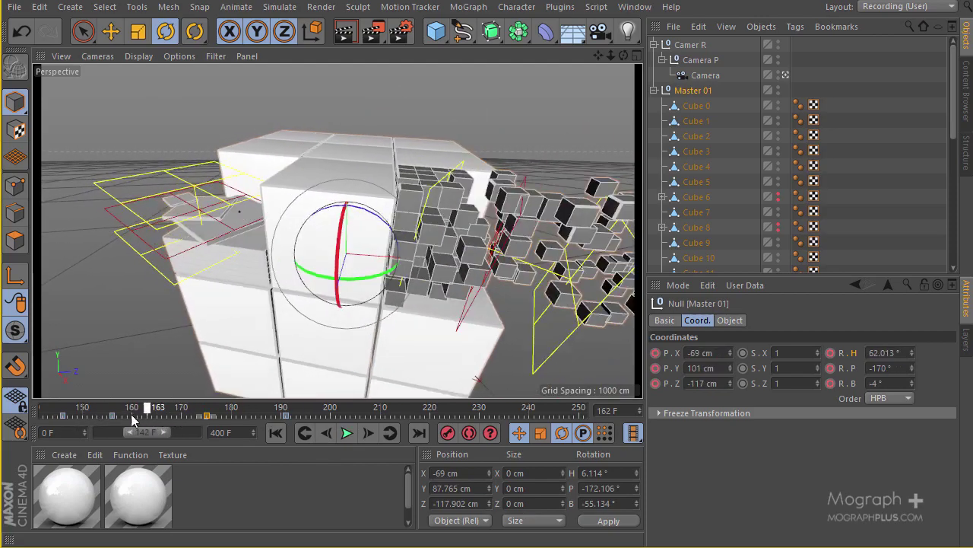
left_click_drag(133, 418, 87, 416)
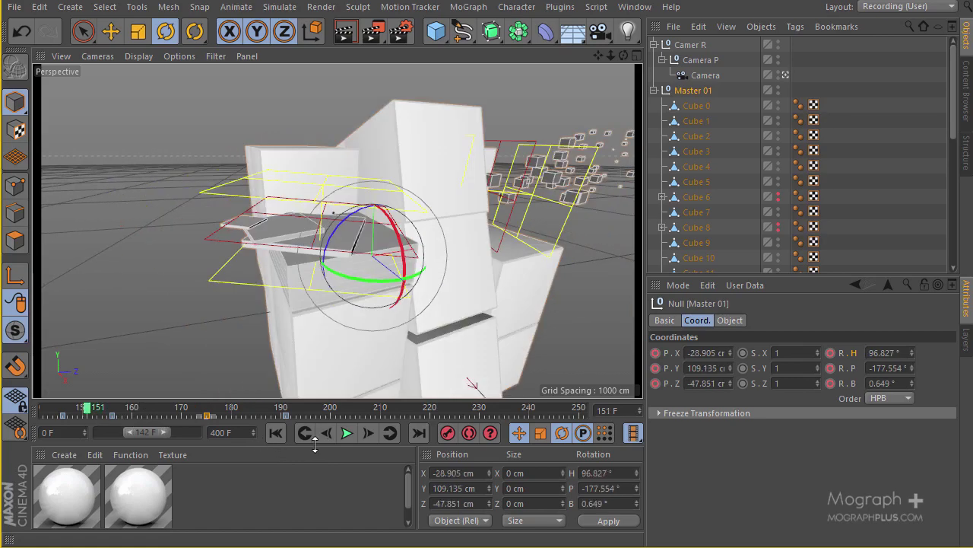
left_click(347, 438)
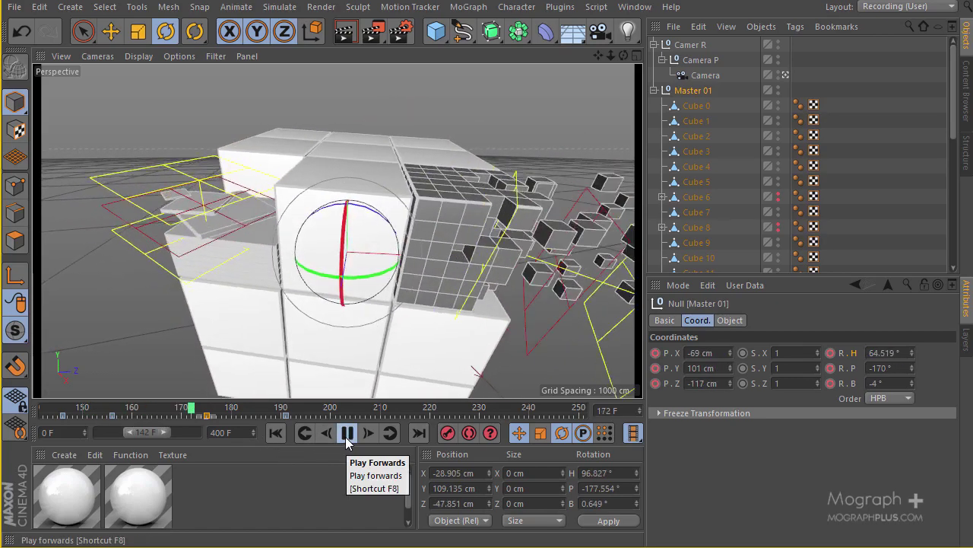
left_click(347, 438)
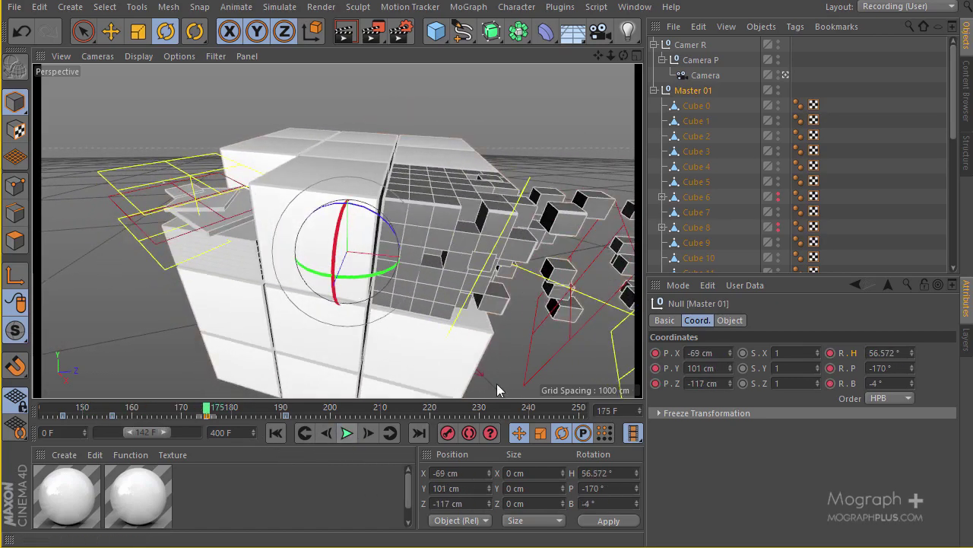
- Show Master 01's Rotation H F-curve, zoomed onto its keys near frames 145–175, at frame 155
right_click(858, 356)
mouse_move(896, 322)
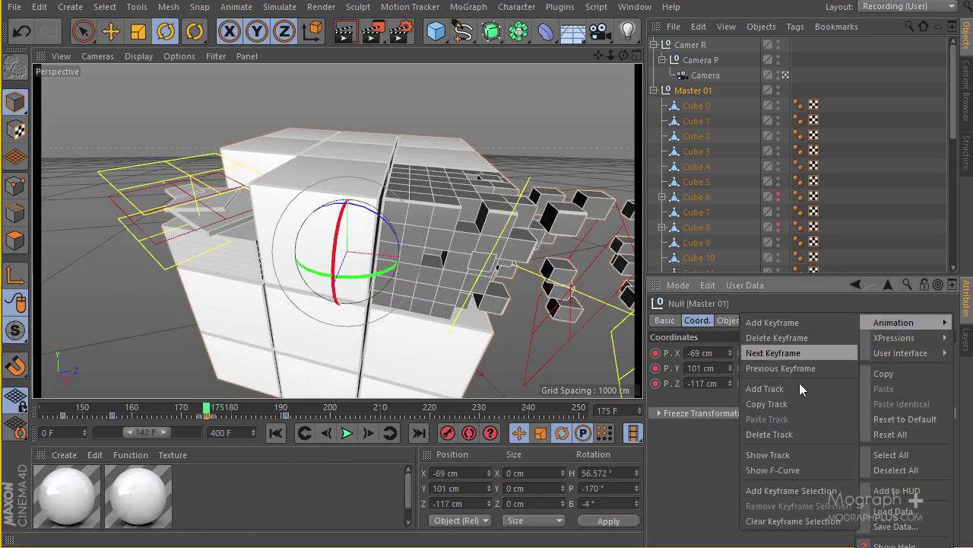
left_click(781, 467)
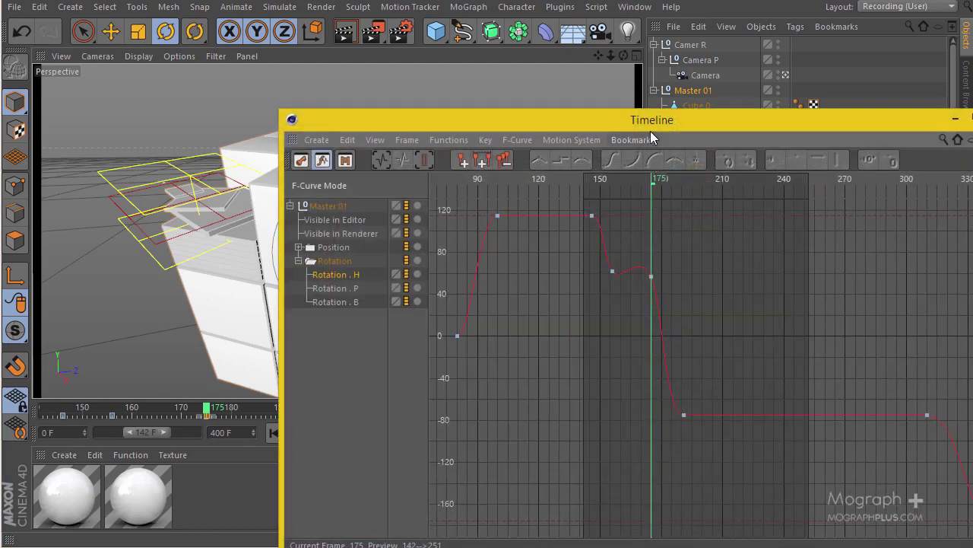
left_click_drag(650, 128, 527, 102)
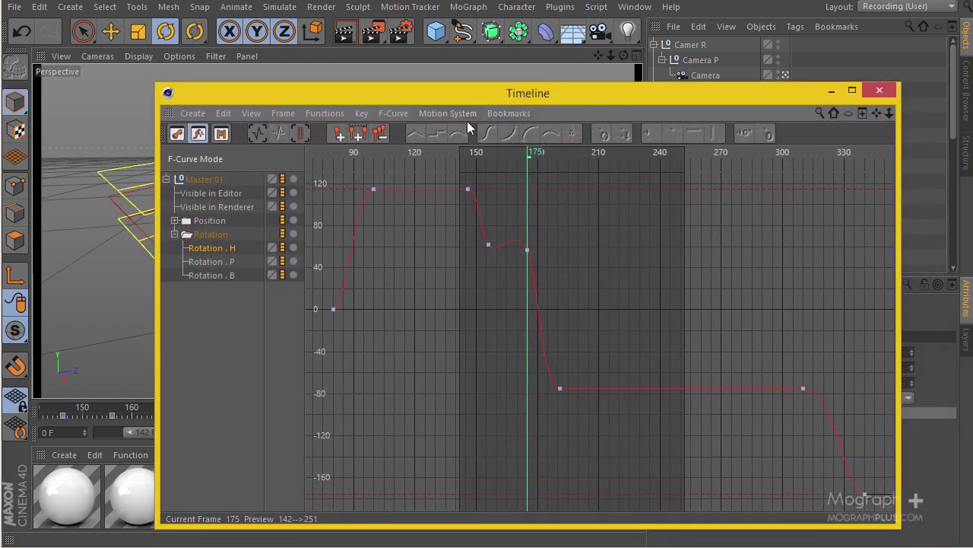
right_click_drag(516, 223, 510, 264, "alt")
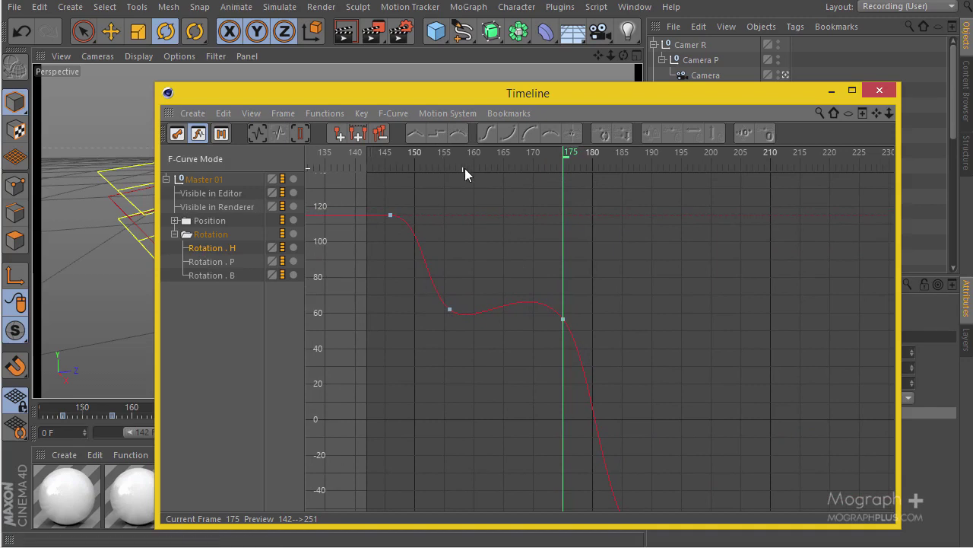
left_click_drag(456, 156, 445, 285)
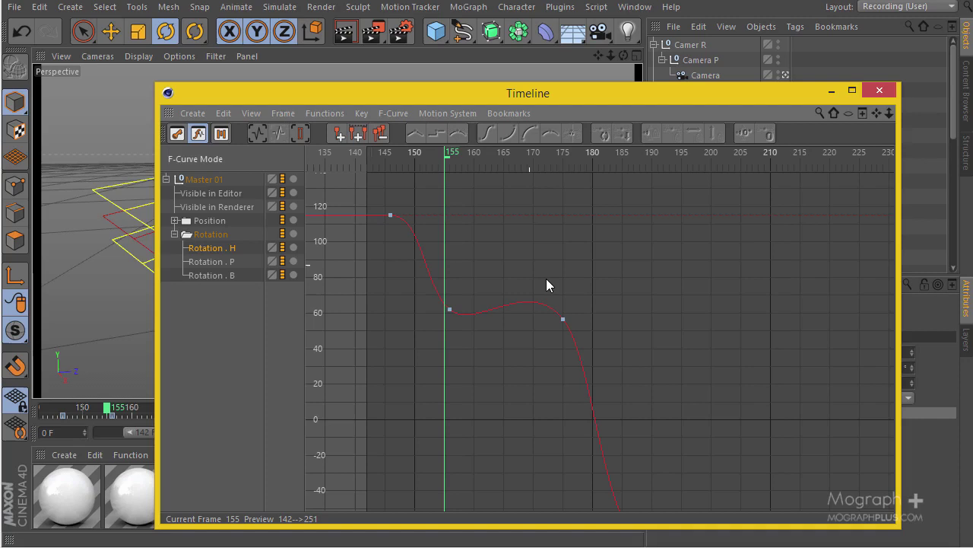
- Lower the Rotation H key at frame 175 to about 45° and flatten its tangent handles
left_click_drag(606, 304, 540, 378)
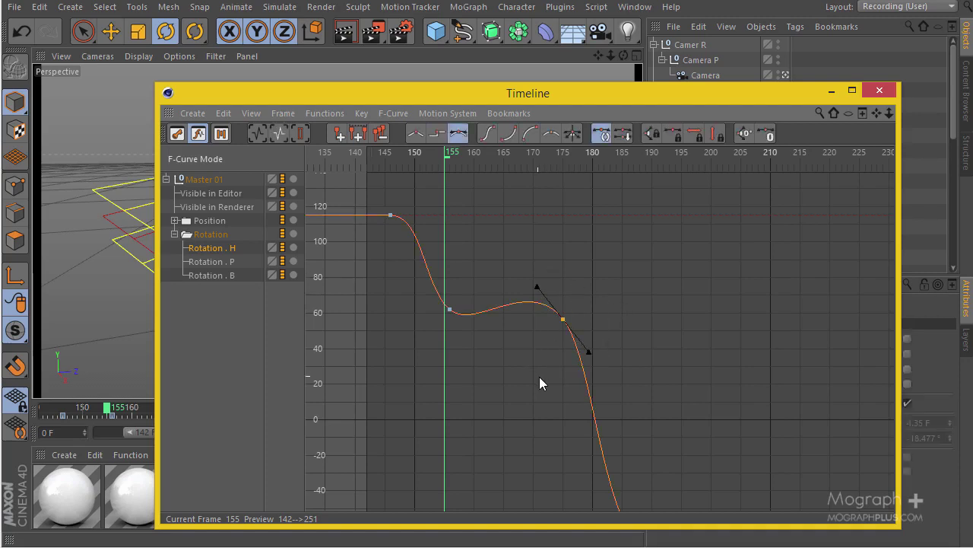
left_click(563, 319)
left_click_drag(567, 327, 569, 342)
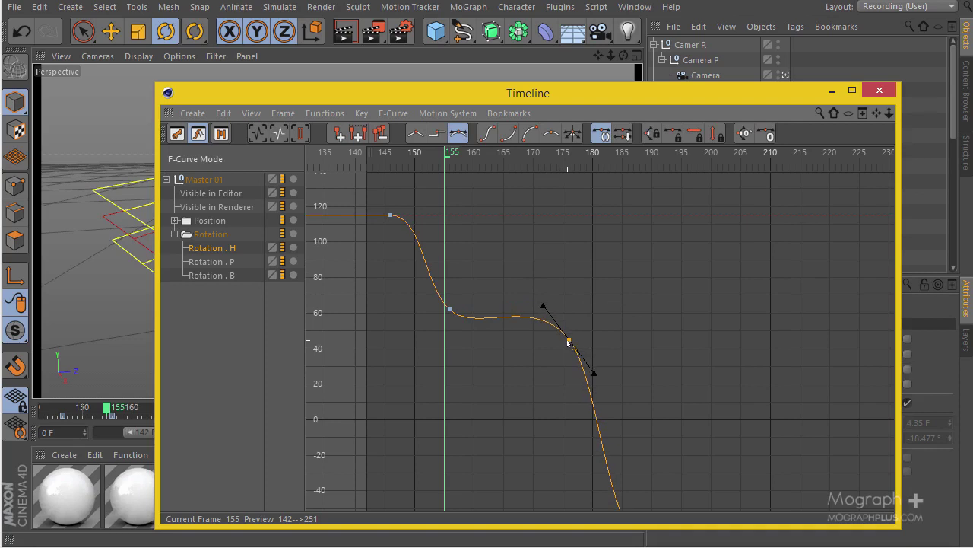
left_click_drag(543, 306, 546, 309)
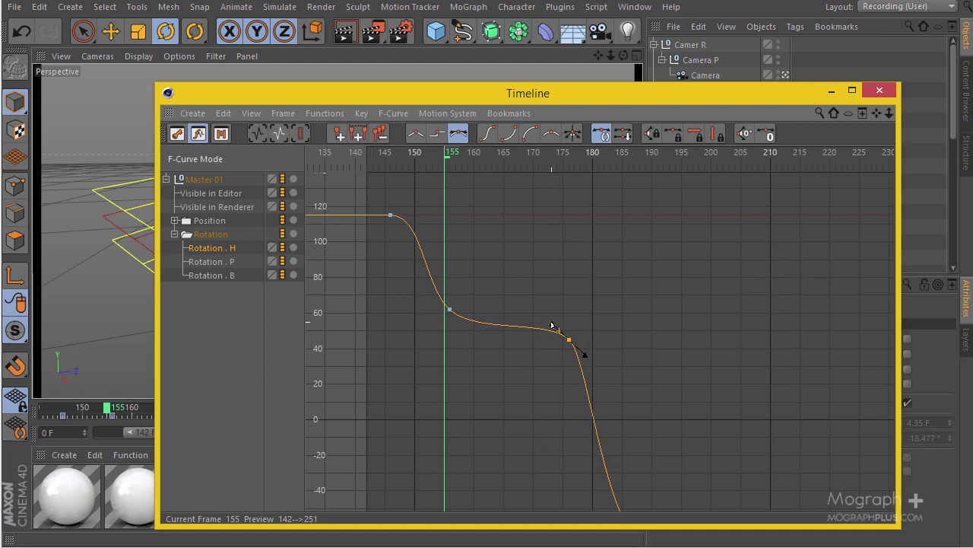
left_click_drag(552, 325, 553, 324)
- Close the curve window and replay the revised rotation from around frame 142–144
left_click(831, 90)
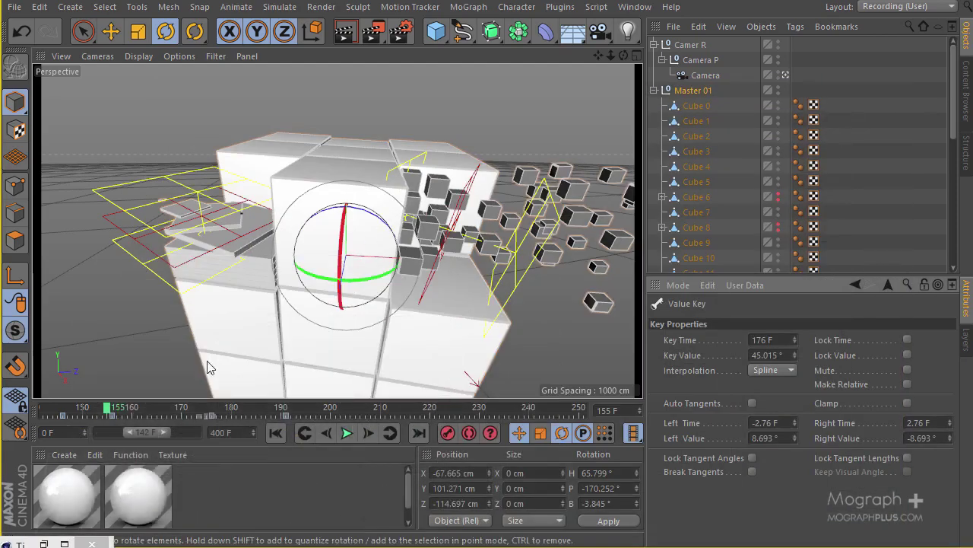
left_click(305, 433)
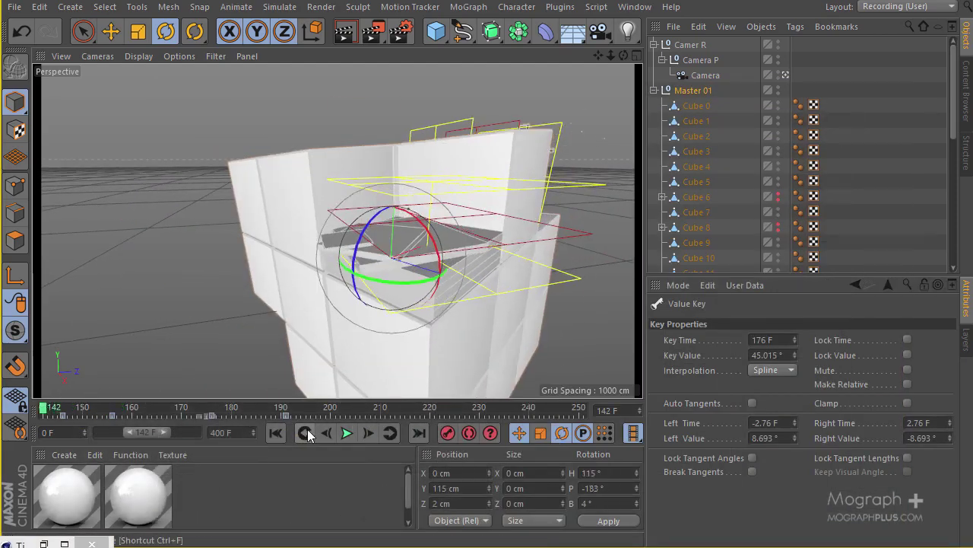
left_click(347, 433)
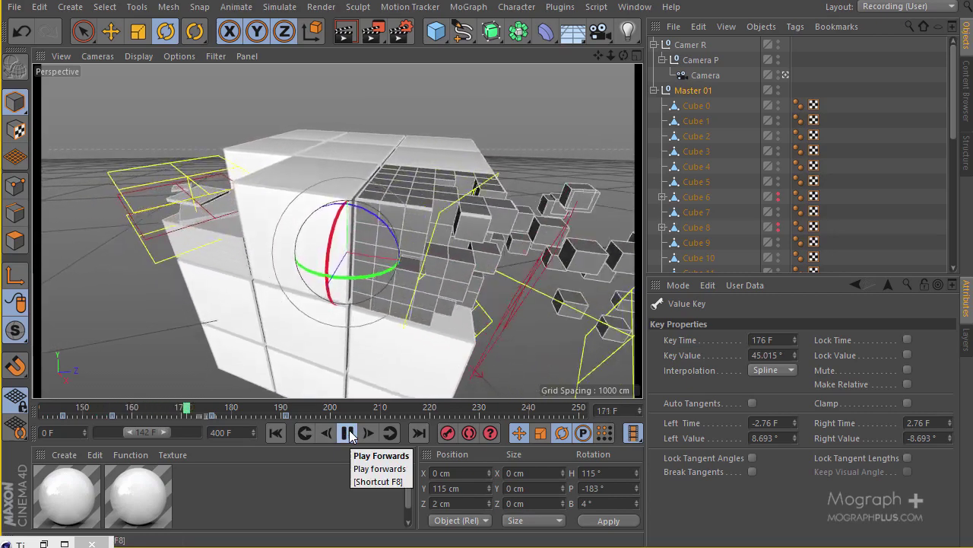
left_click(348, 433)
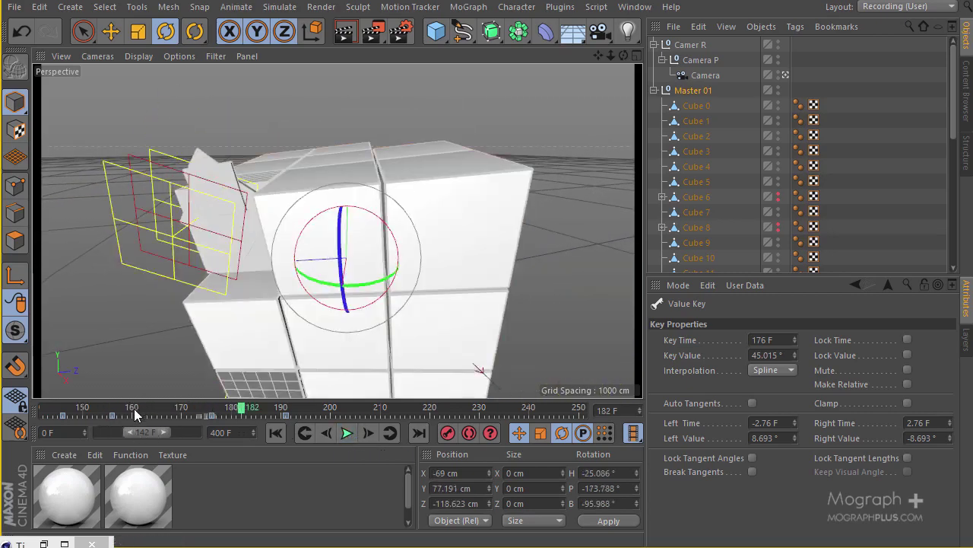
left_click_drag(134, 413, 53, 413)
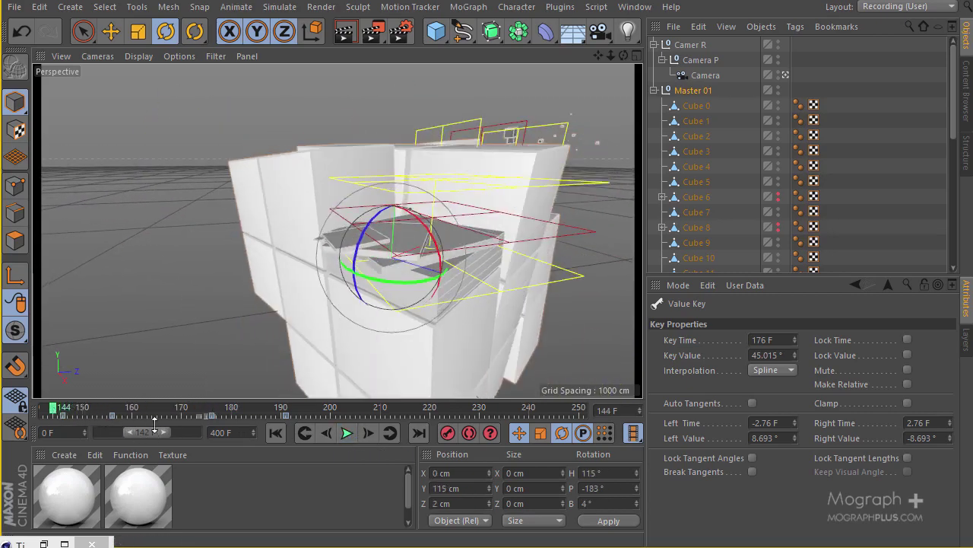
left_click(346, 435)
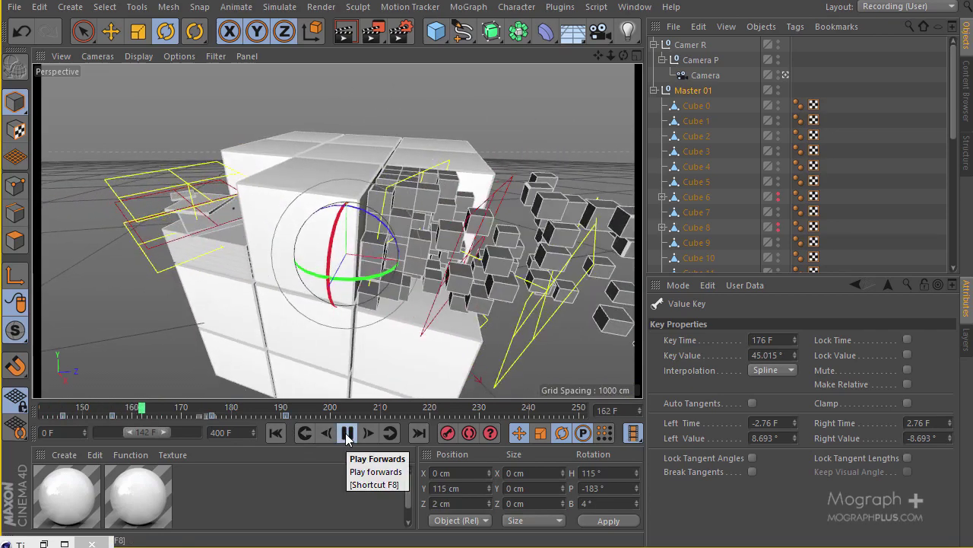
left_click(347, 433)
left_click_drag(94, 409, 47, 411)
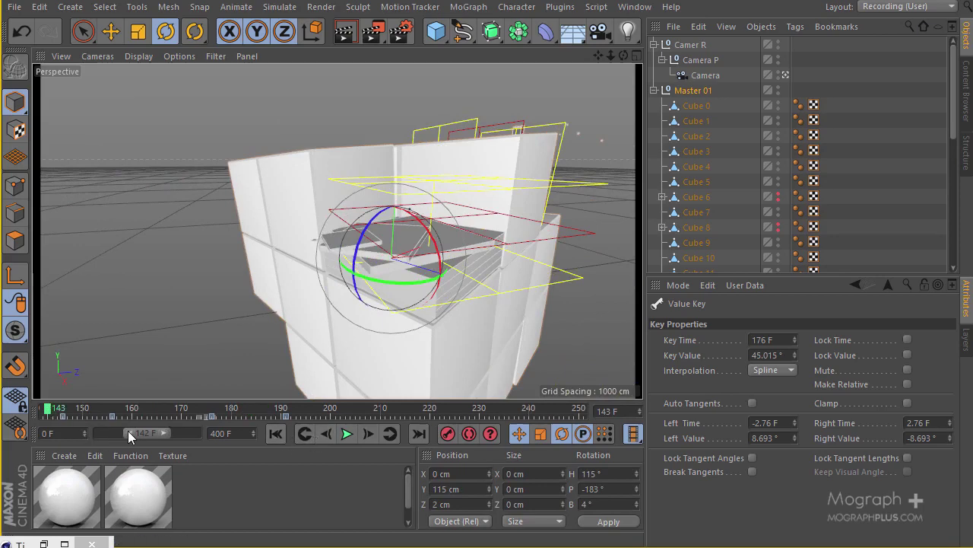
- Start the preview range at frame 124 and replay the animation from frame 128
left_click_drag(128, 430, 124, 433)
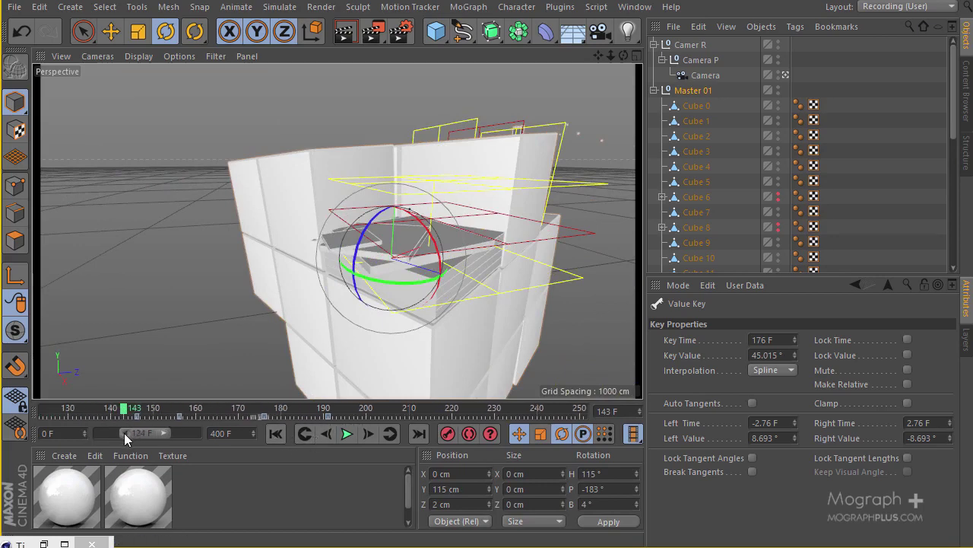
left_click(347, 432)
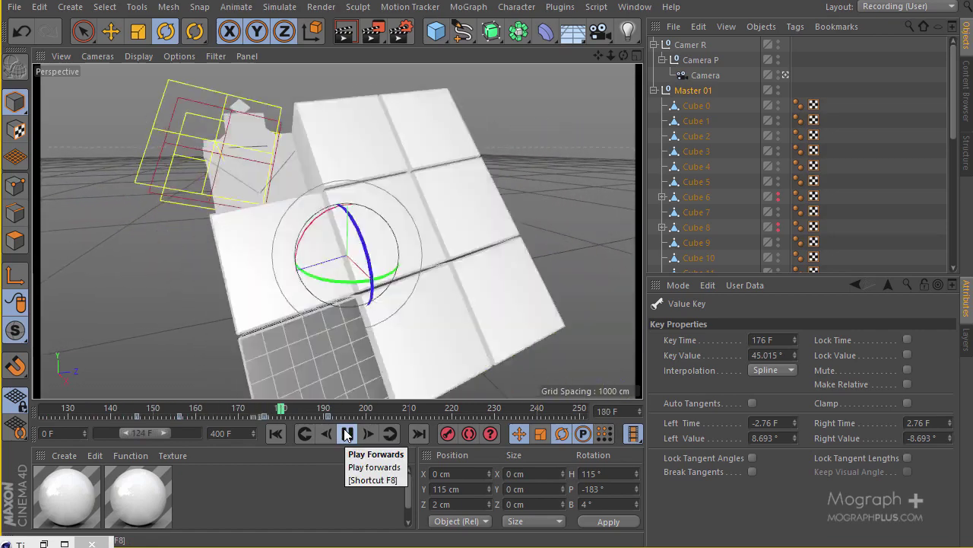
left_click(347, 433)
left_click_drag(138, 415, 59, 413)
left_click(352, 437)
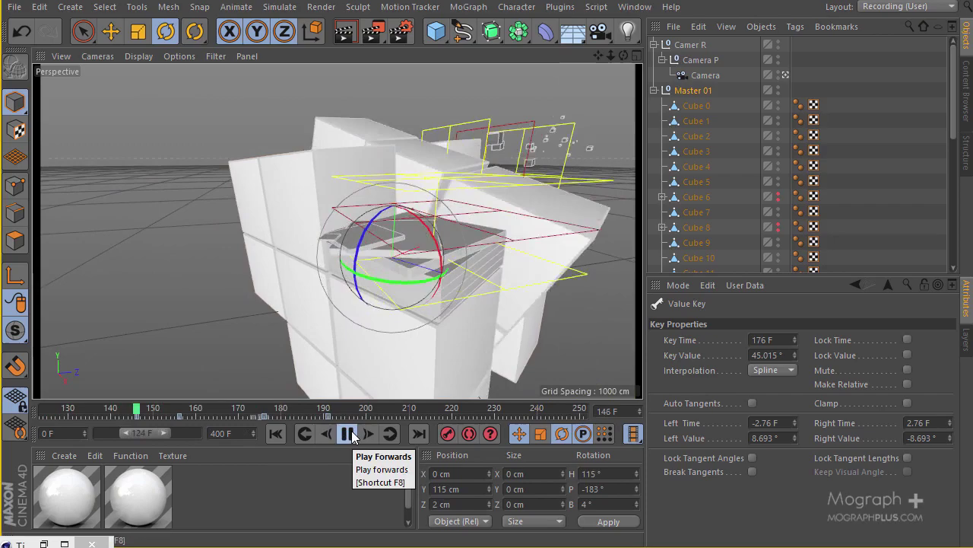
left_click(352, 437)
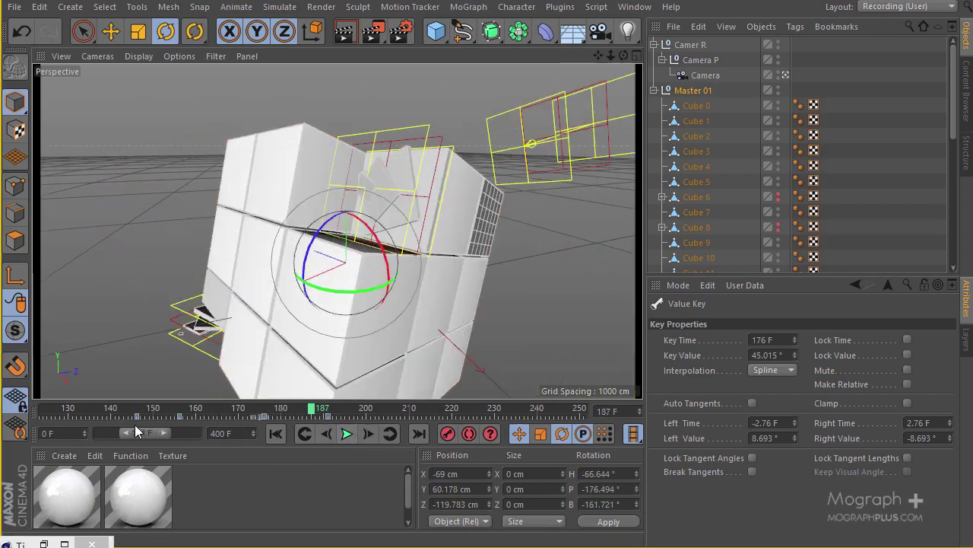
- Scrub and replay the motion between frames 149 and 216 to review the rotation
left_click(157, 415)
left_click_drag(158, 415, 177, 422)
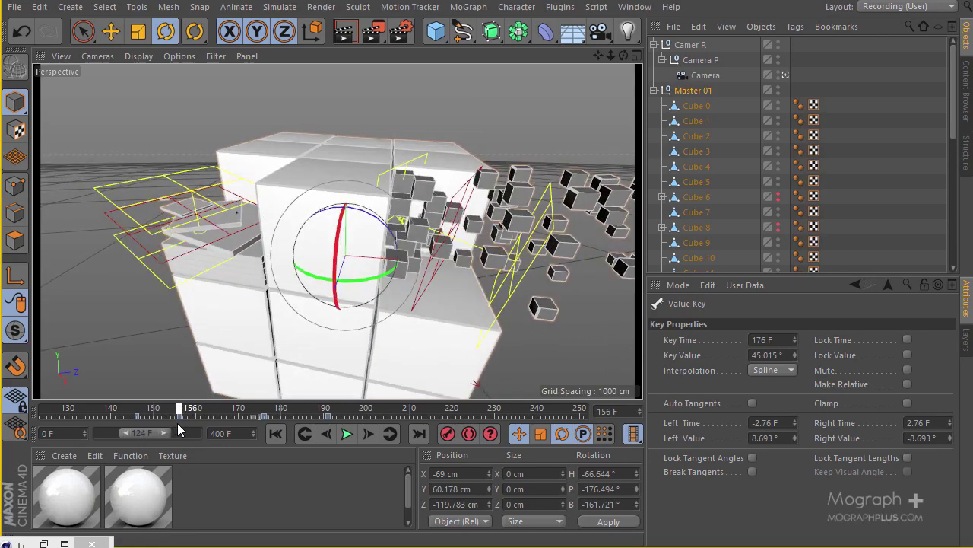
left_click_drag(177, 423, 150, 433)
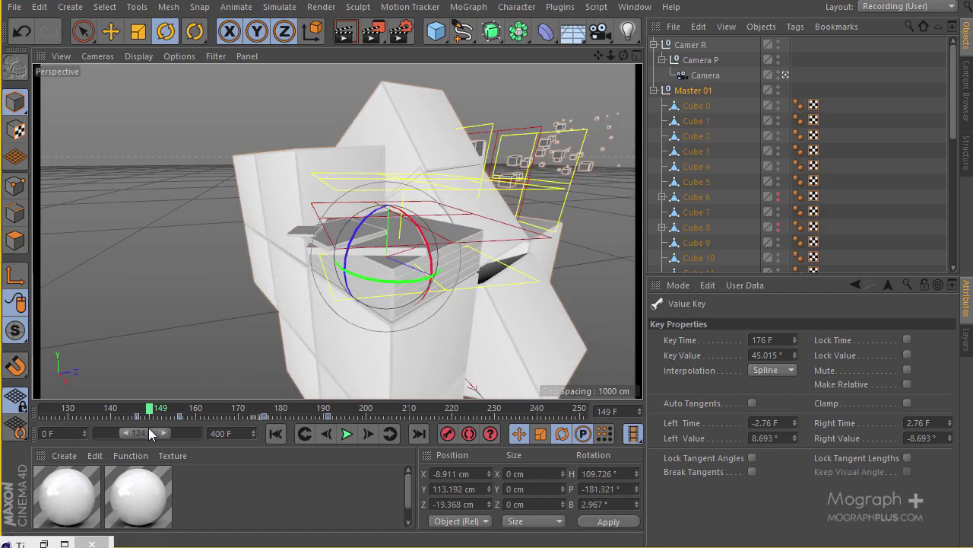
left_click(348, 434)
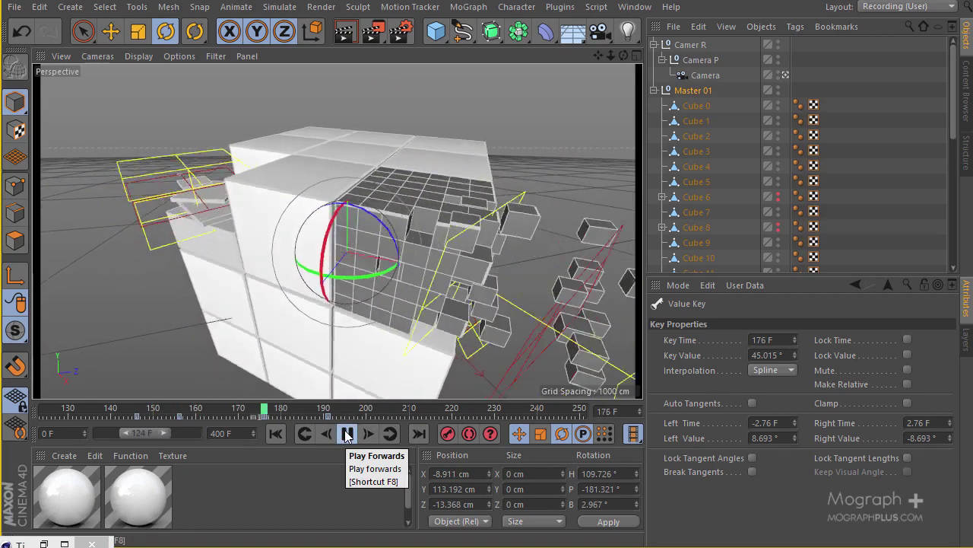
left_click(346, 434)
left_click_drag(283, 404, 160, 412)
left_click(346, 433)
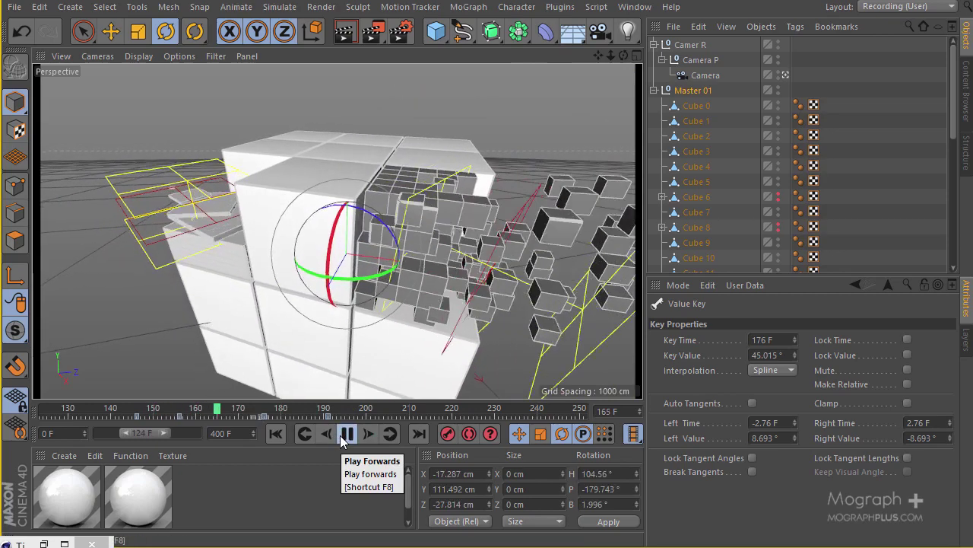
left_click(342, 437)
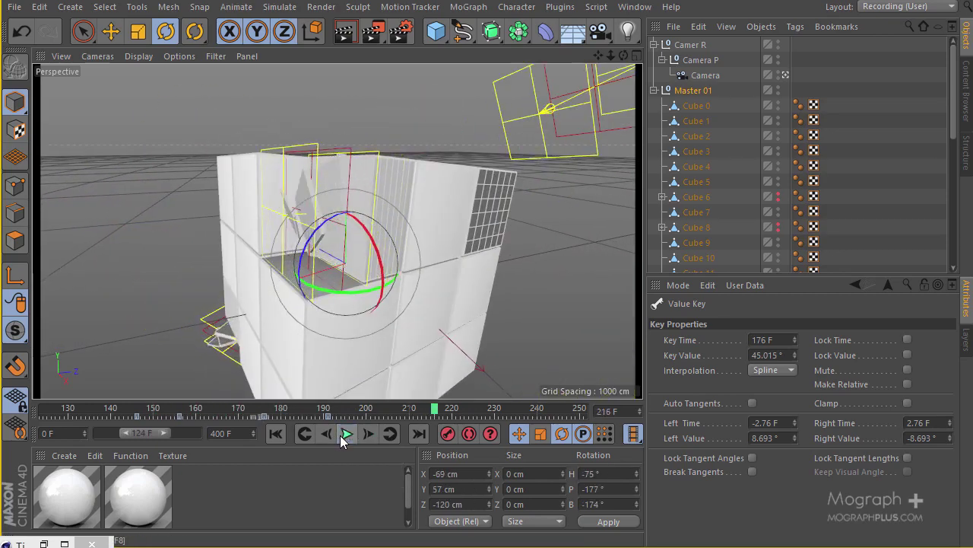
left_click_drag(435, 411, 369, 445)
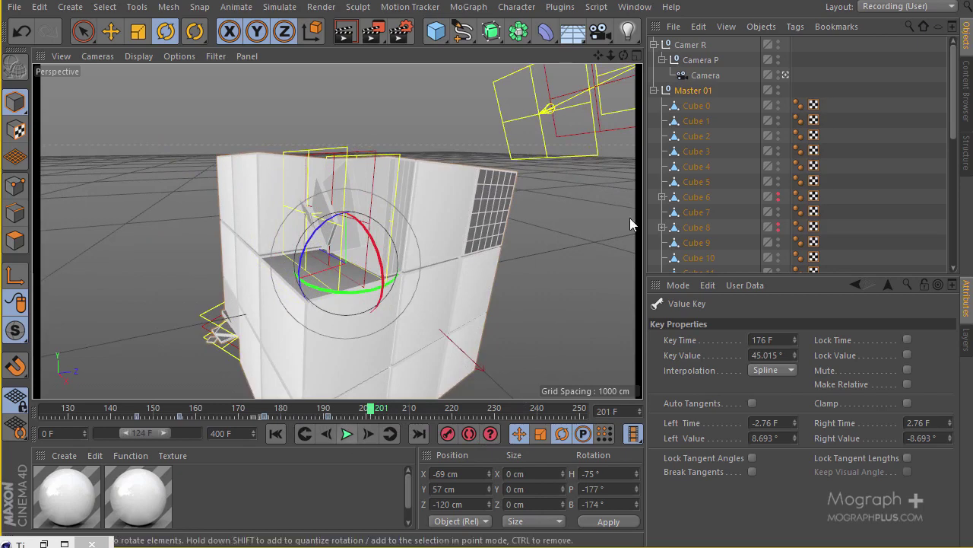
- Select Master 01 to show its coordinates and step back from frame 201 to 176
left_click(693, 90)
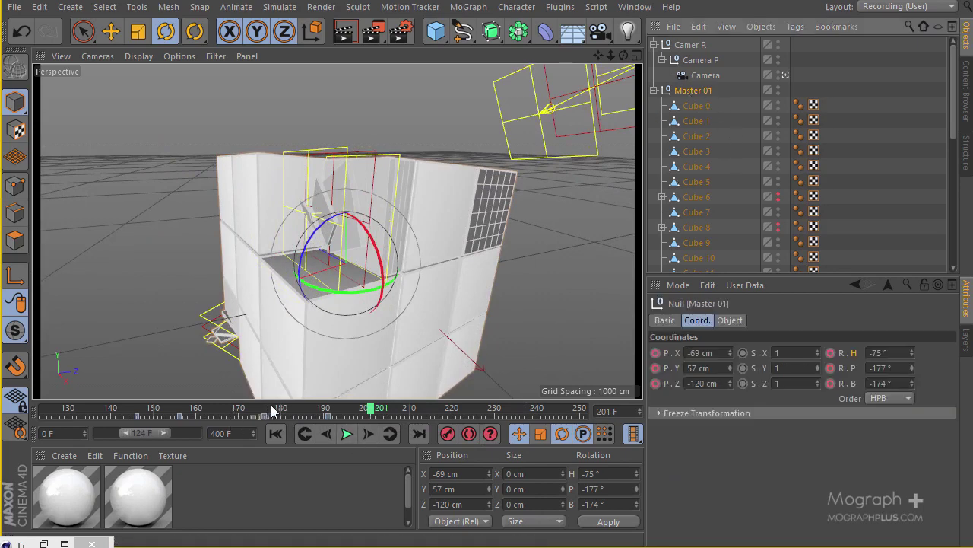
left_click_drag(272, 406, 313, 457)
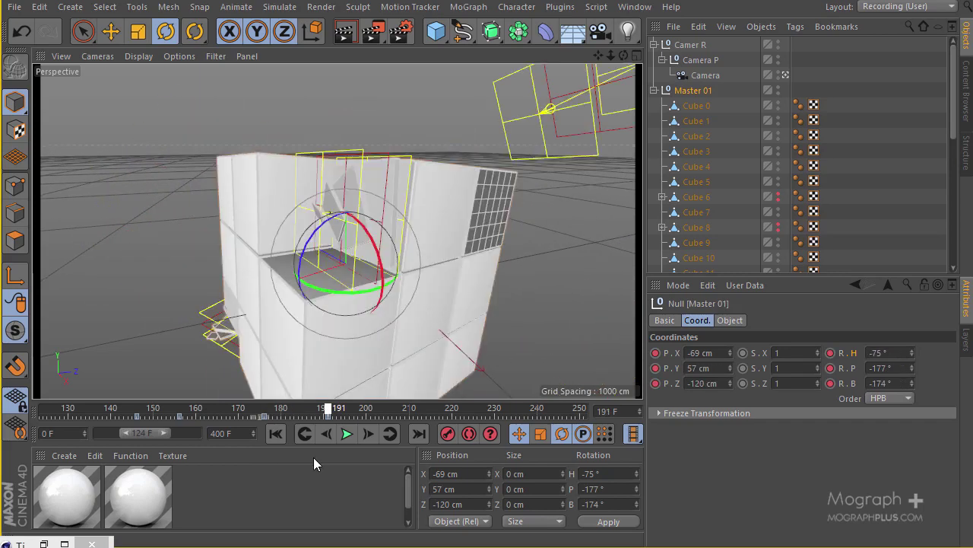
- At frame 202, set Master 01's heading to -81° and pitch to -172°
left_click_drag(313, 457, 340, 456)
left_click_drag(335, 411, 372, 421)
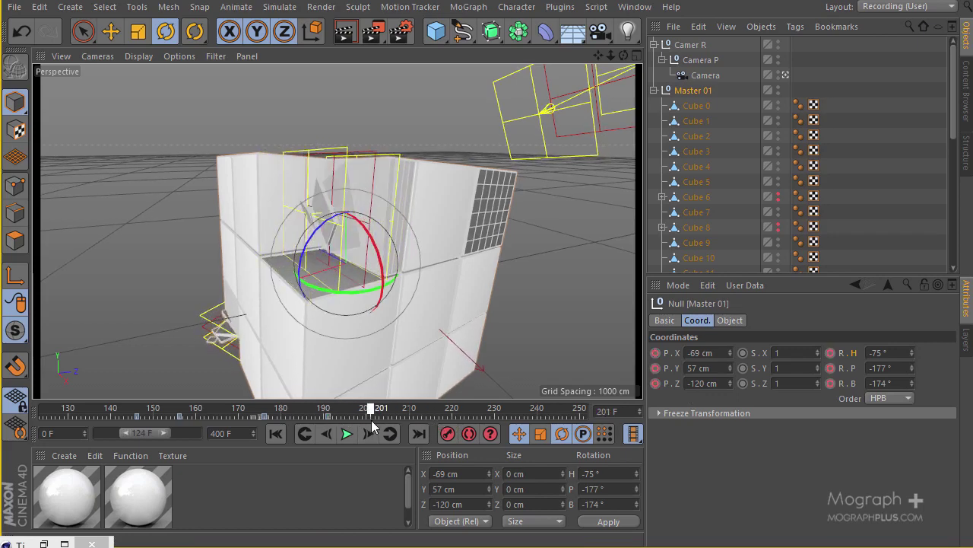
left_click(370, 430)
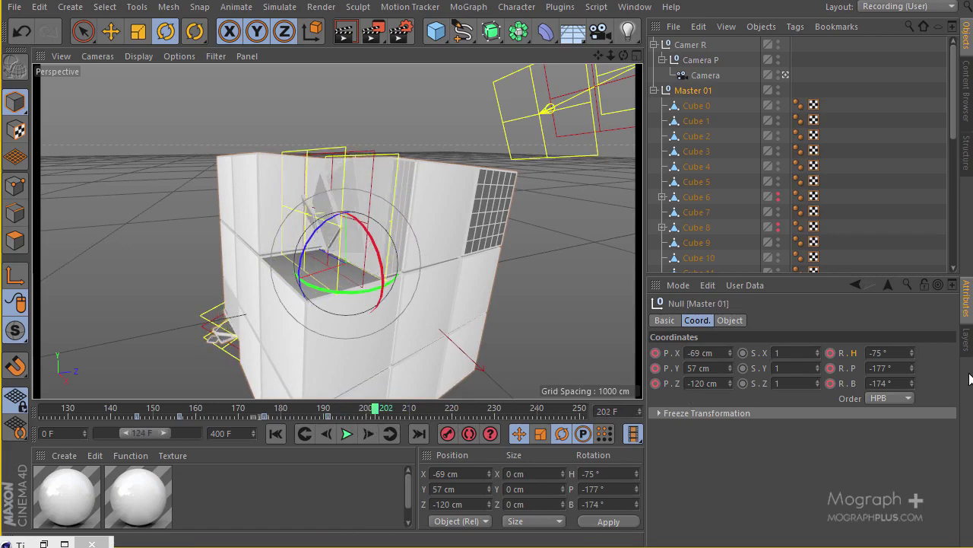
left_click_drag(911, 352, 913, 356)
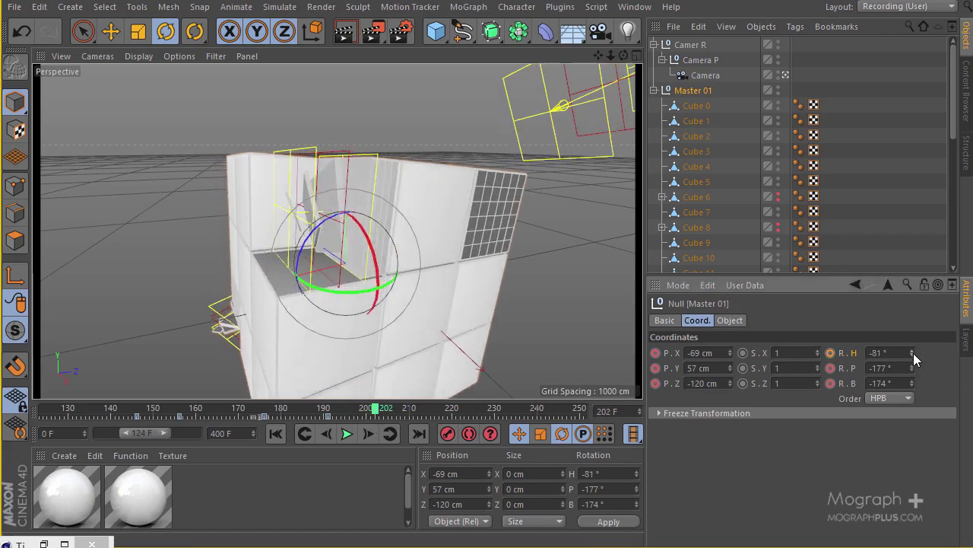
left_click_drag(914, 368, 914, 369)
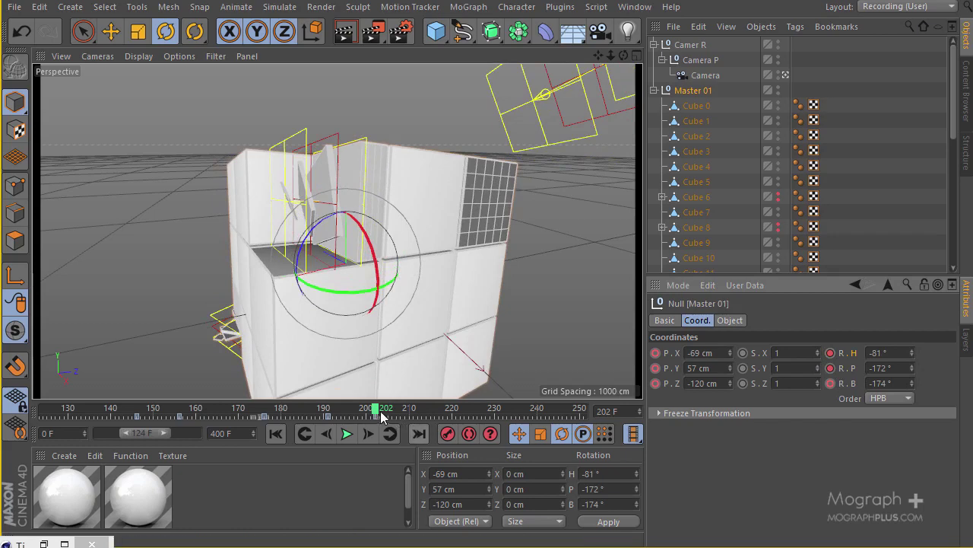
- Preview the new rotation by playing from frame 184 and scrubbing around frame 200
left_click_drag(382, 416, 298, 417)
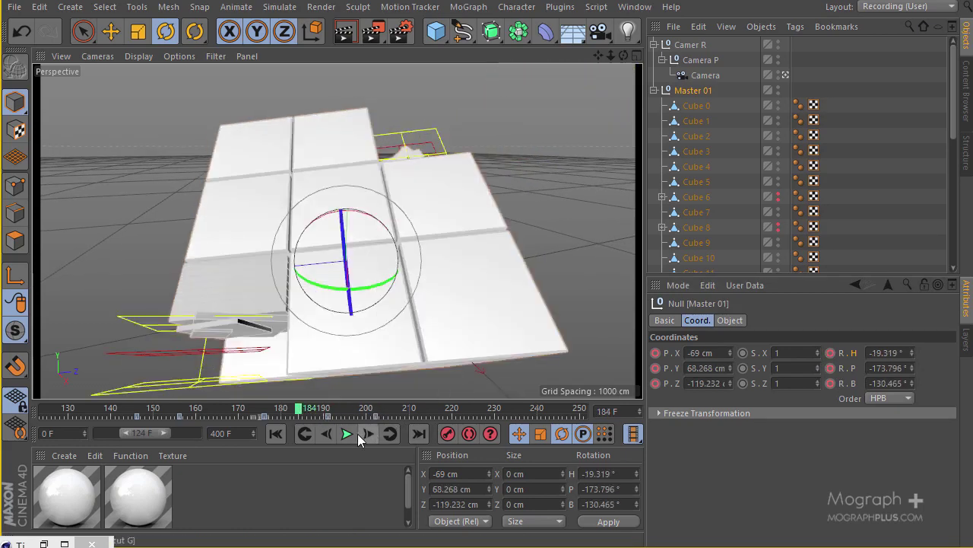
left_click(346, 433)
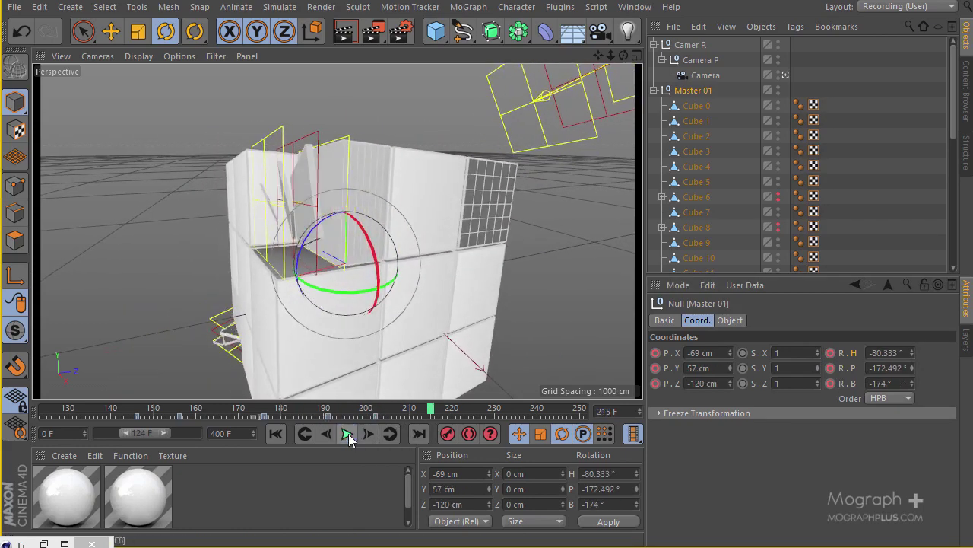
left_click_drag(373, 407, 438, 444)
- Move the rotation key from frame 202 to frame 217 and play back the result
left_click(375, 418)
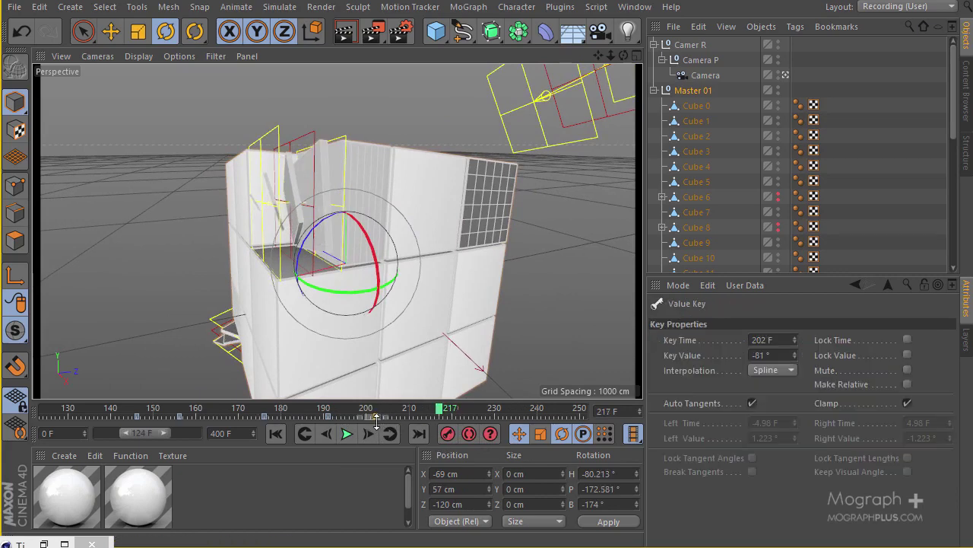
left_click_drag(385, 419, 289, 412)
left_click(348, 435)
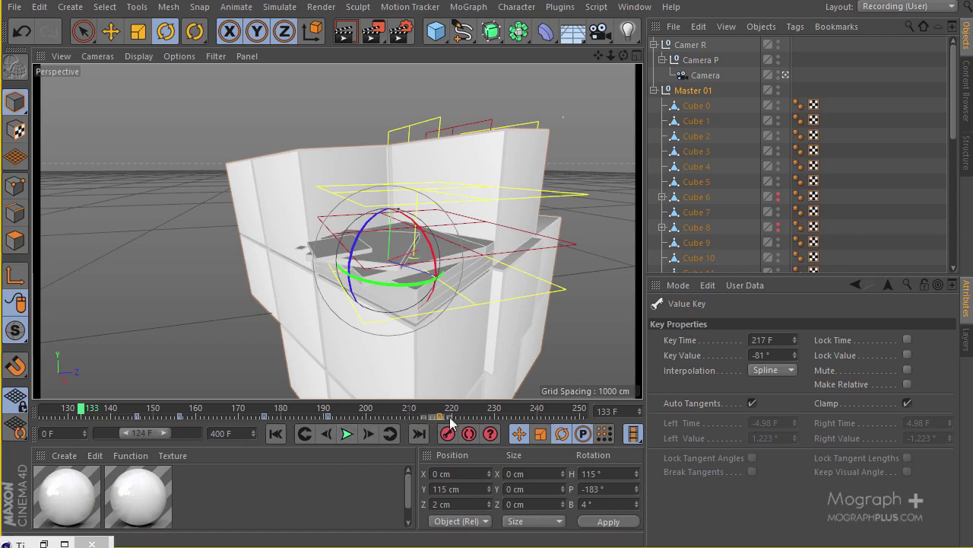
- Select Master 01 at frame 217 and show its Rotation H track in the timeline
left_click(696, 91)
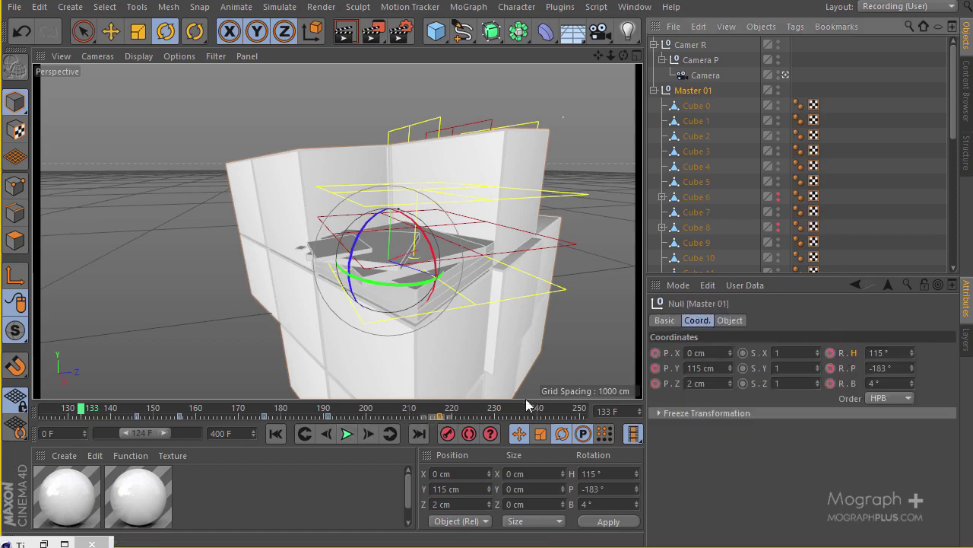
left_click(440, 413)
left_click_drag(441, 413, 441, 413)
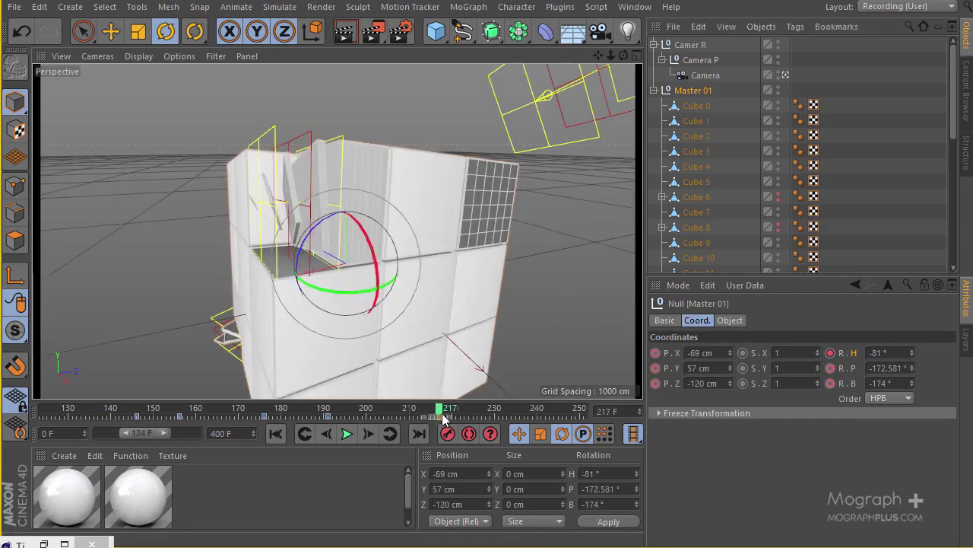
right_click(860, 358)
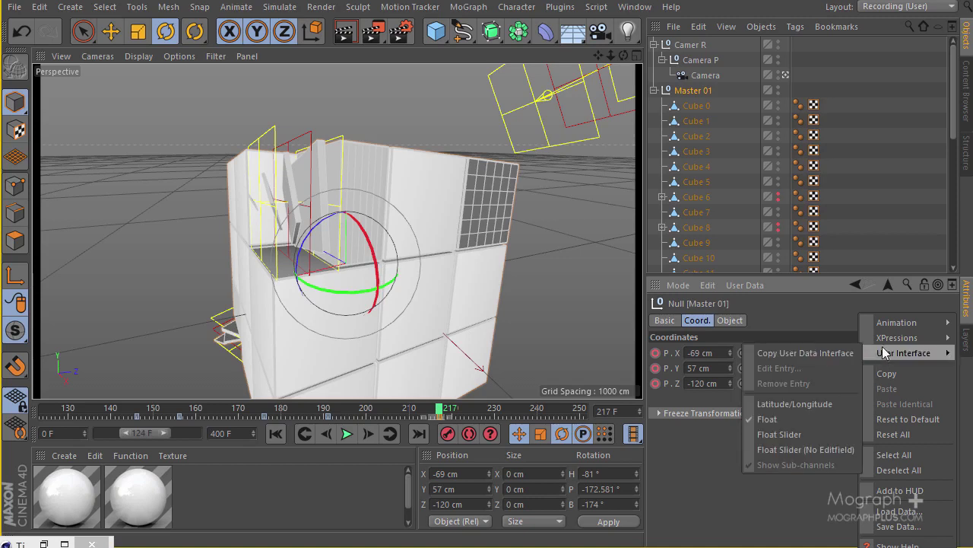
mouse_move(872, 322)
left_click(818, 457)
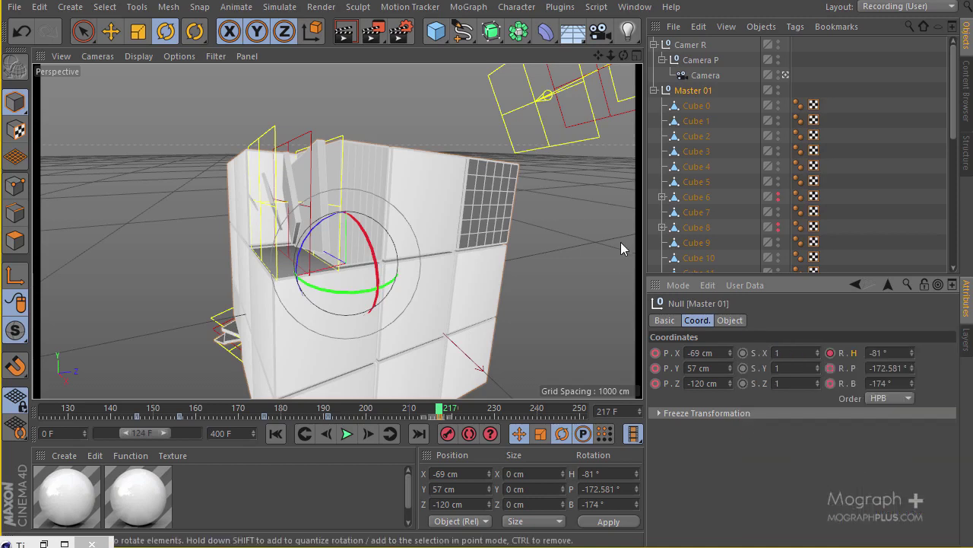
- Open Master 01's heading F-curve, go to frame 192, and check the viewport motion around 180–190
left_click(43, 544)
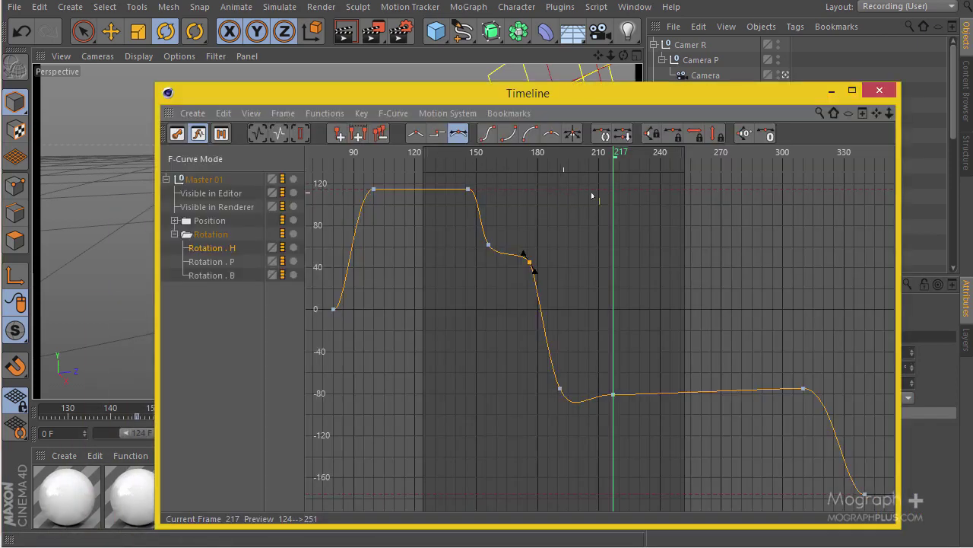
middle_click_drag(645, 285, 512, 285)
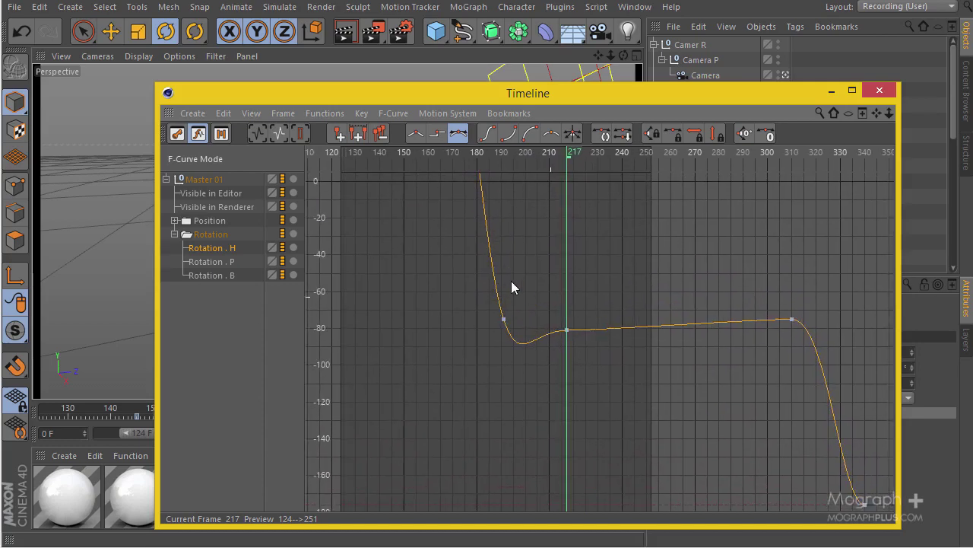
left_click(482, 153)
left_click_drag(484, 154, 507, 153)
left_click_drag(515, 101, 831, 94)
mouse_move(822, 151)
left_mouse_down()
mouse_move(796, 151)
mouse_move(842, 163)
mouse_move(811, 162)
mouse_move(838, 162)
mouse_move(830, 164)
left_mouse_up()
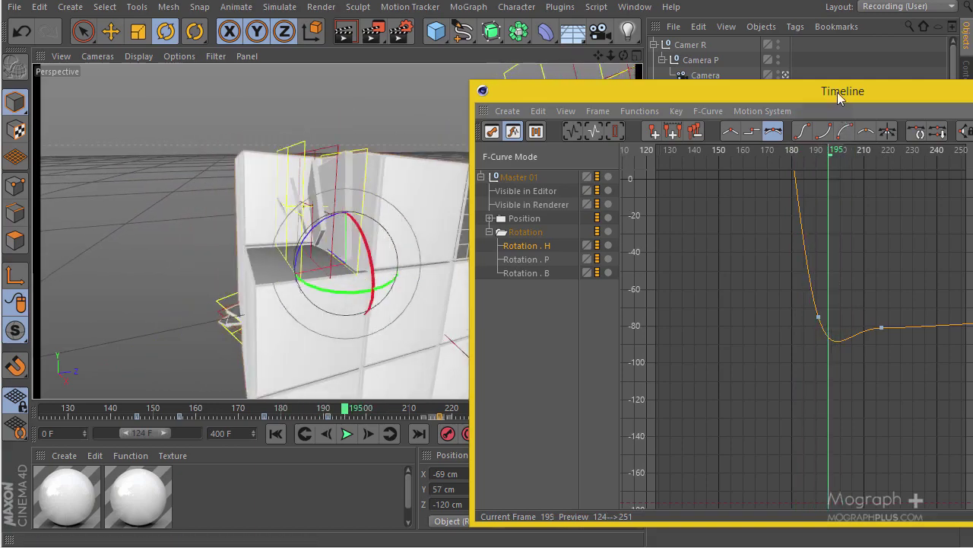
- Set the frame-192 heading key to about -68.4° with ±5.37 F tangents, then replay from frame 178
left_click_drag(830, 94, 550, 53)
right_click_drag(534, 185, 536, 241, "alt")
mouse_move(511, 268)
left_mouse_down()
mouse_move(469, 317)
mouse_move(508, 342)
mouse_move(499, 274)
left_mouse_up()
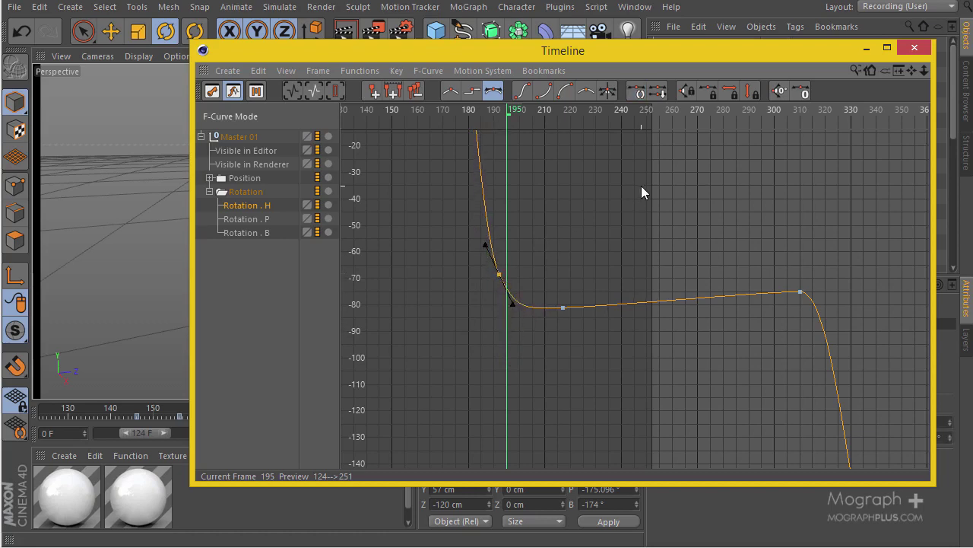
left_click(867, 47)
left_click_drag(312, 409, 282, 411)
left_click(346, 433)
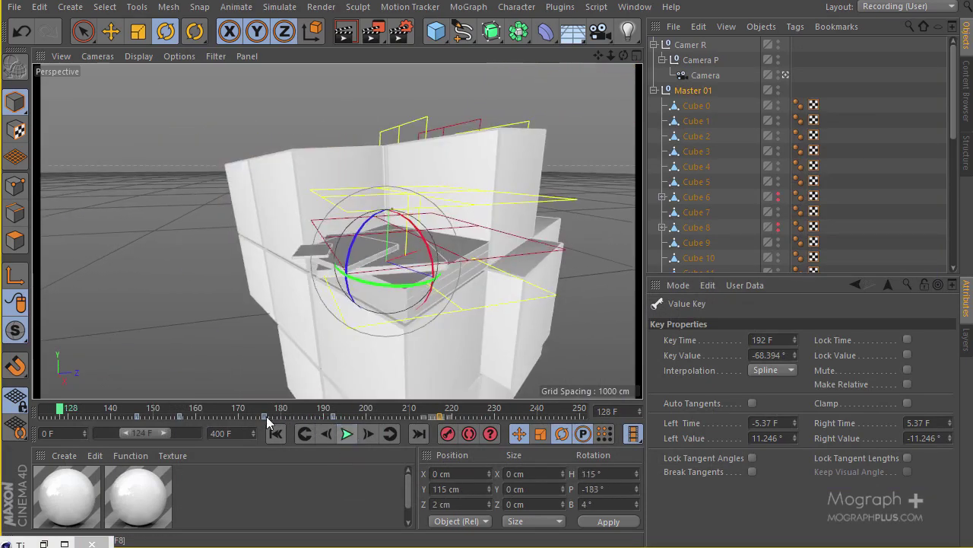
- Play and pause the smoothed rotation around frames 150–176 to review it
left_click(346, 435)
left_click(346, 435)
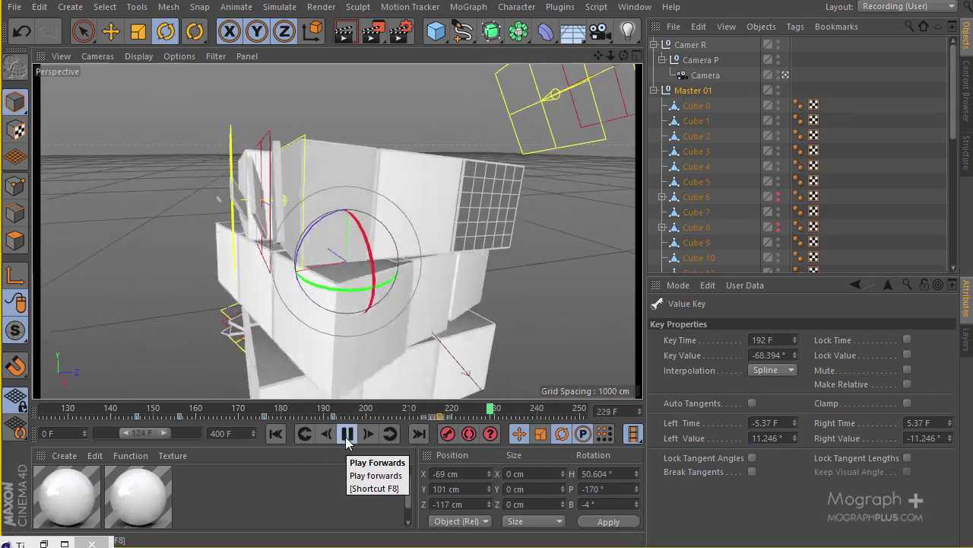
left_click(346, 435)
left_click_drag(315, 413, 266, 419)
left_click(346, 434)
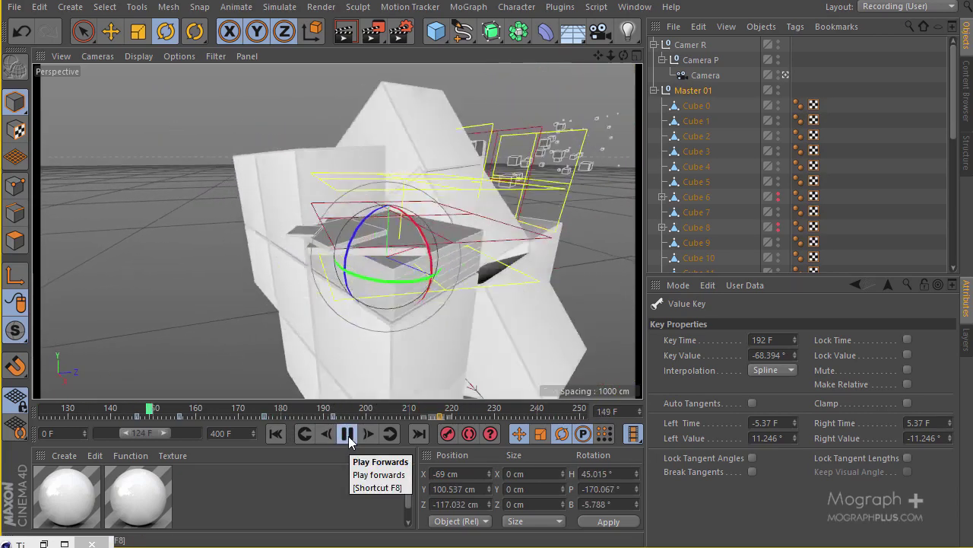
left_click(347, 434)
- Extend the preview range end to frame 356 and play through it
left_click_drag(136, 433, 208, 434)
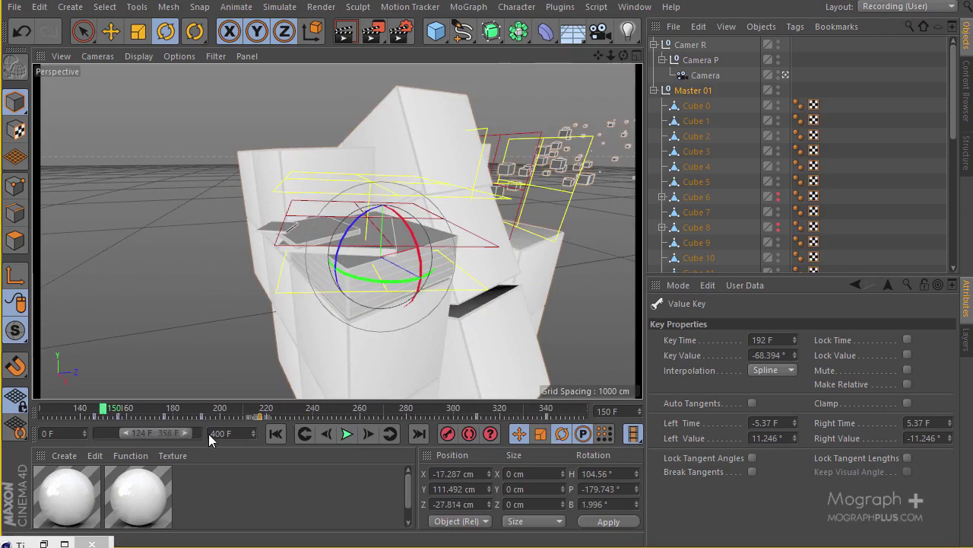
left_click(349, 435)
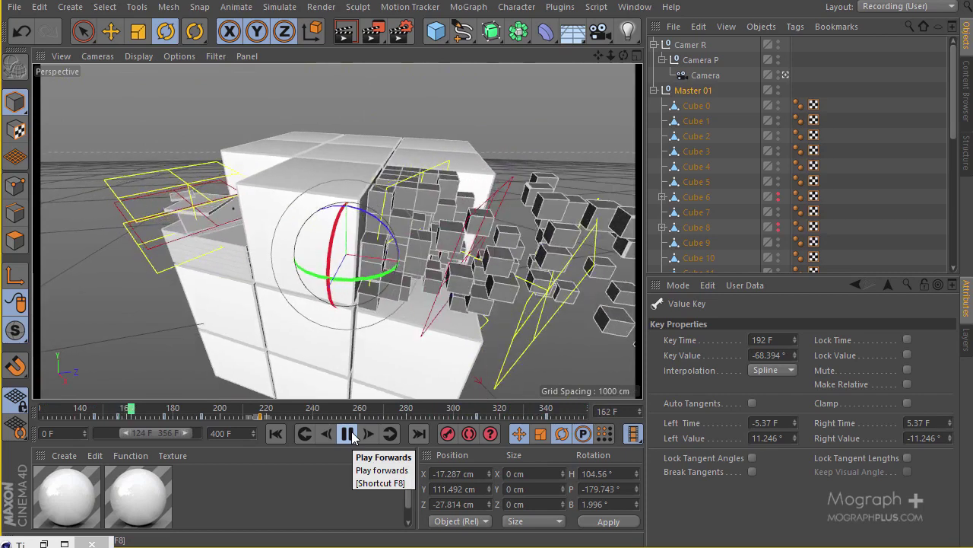
left_click(349, 433)
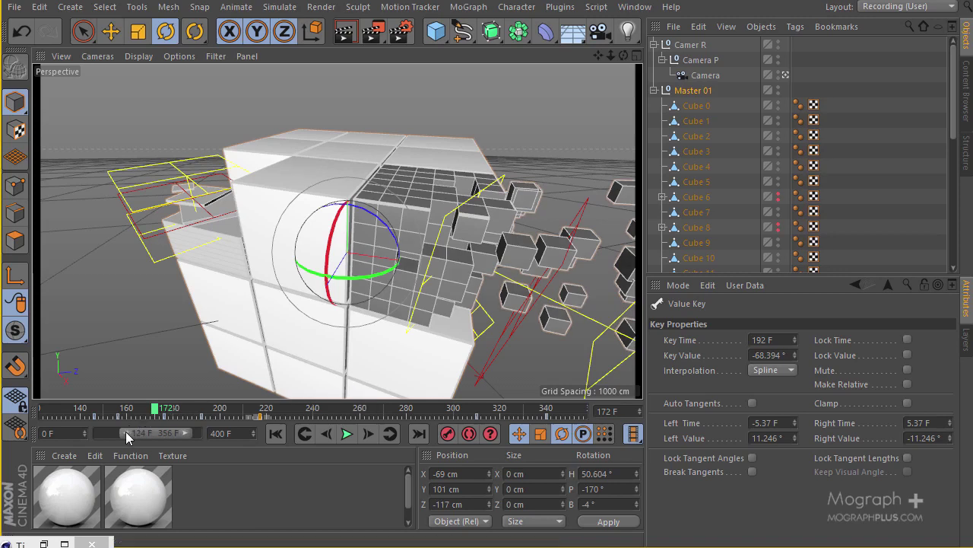
- Set the preview range to 0–400 F and play the whole animation from an early frame
left_click_drag(125, 431, 103, 430)
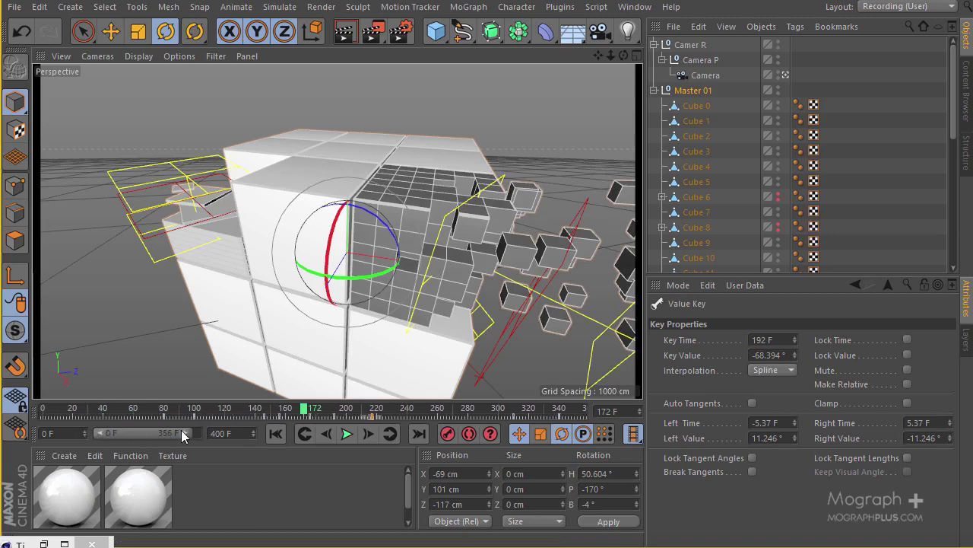
left_click_drag(183, 435, 204, 432)
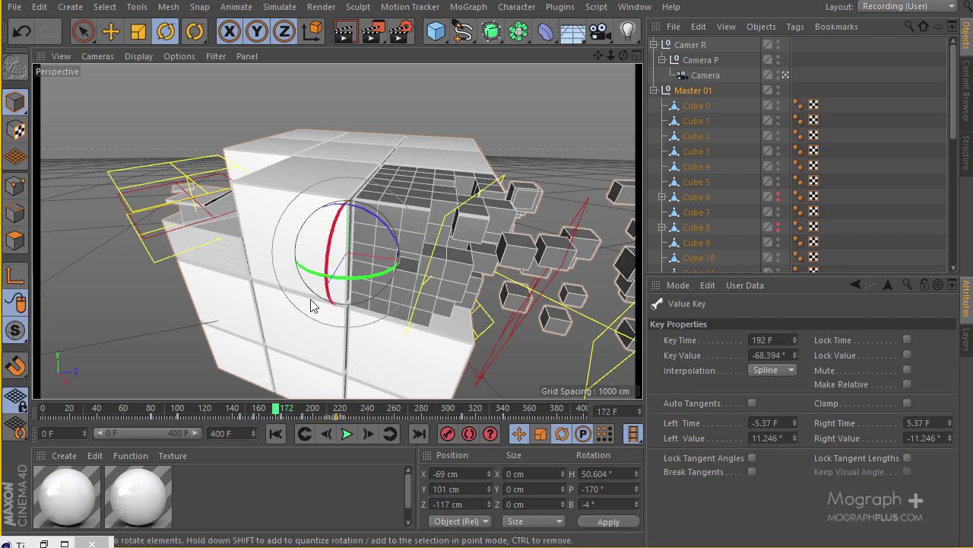
left_click_drag(184, 410, 412, 409)
left_click(346, 433)
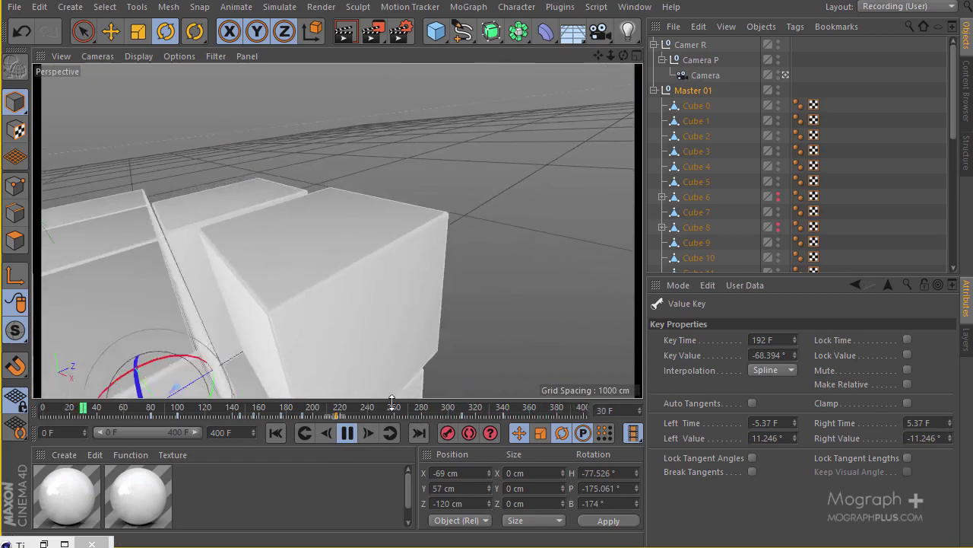
key("F8")
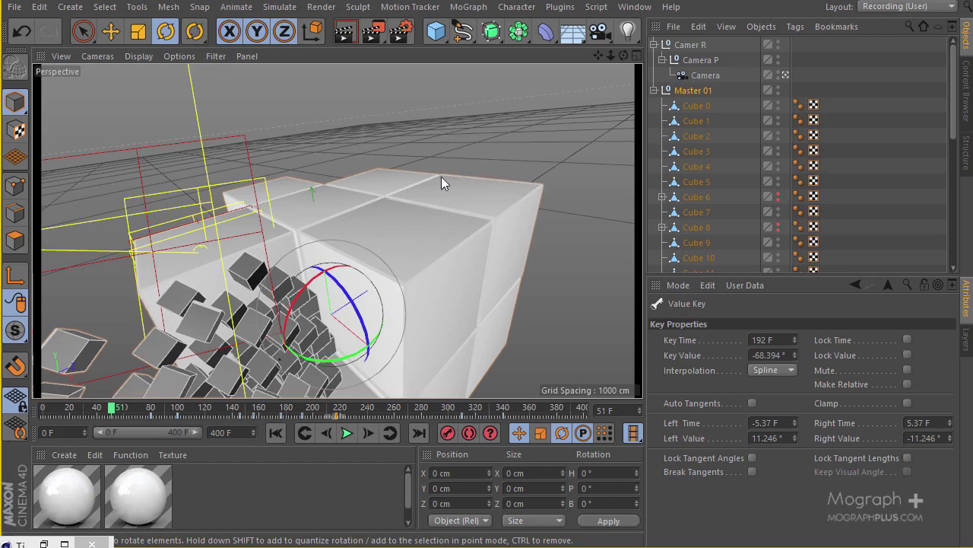
left_click(705, 92)
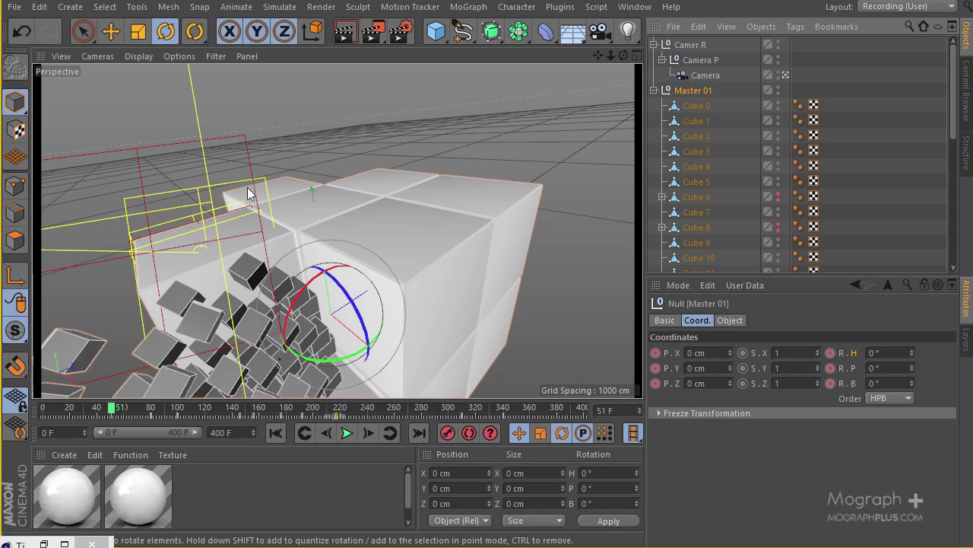
mouse_move(120, 410)
left_mouse_down()
mouse_move(95, 411)
mouse_move(523, 409)
left_mouse_up()
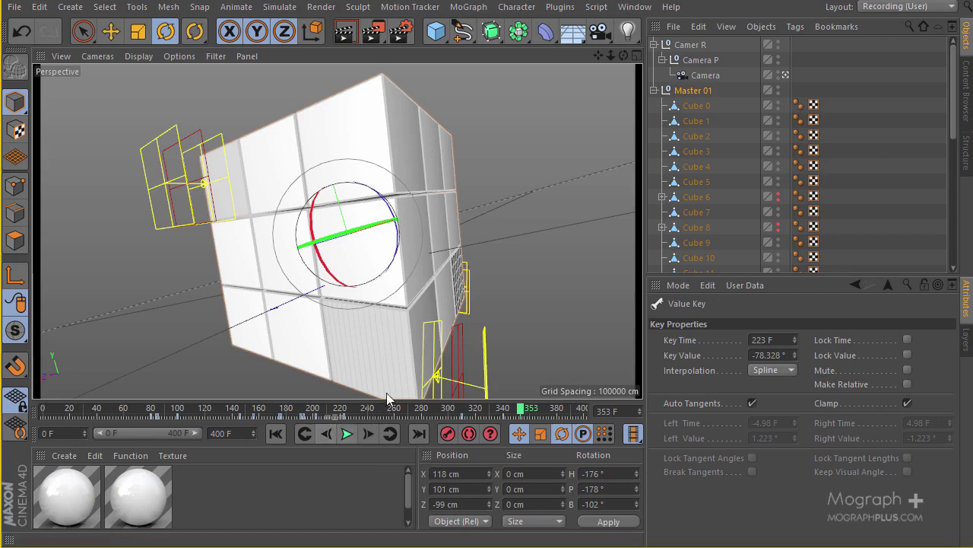
left_click_drag(402, 409, 148, 412)
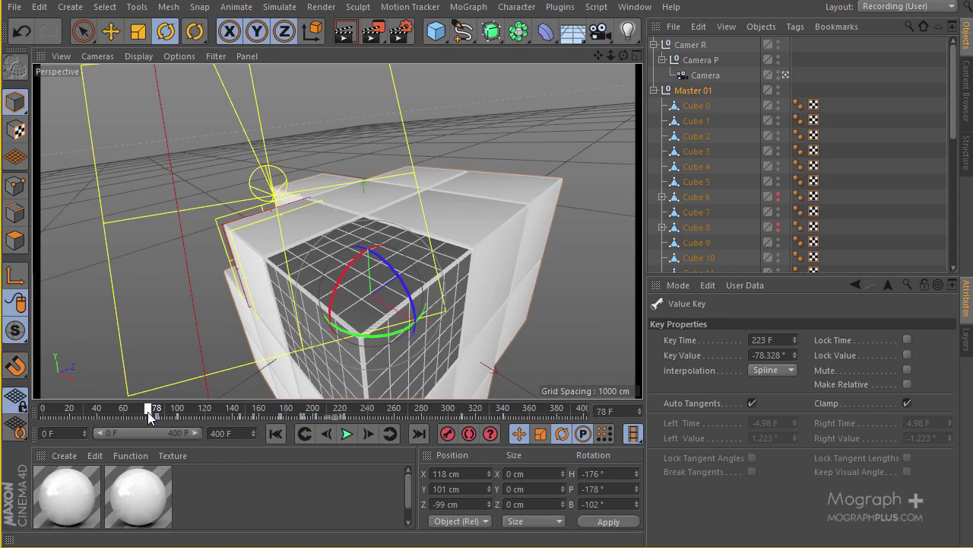
left_click_drag(148, 411, 195, 422)
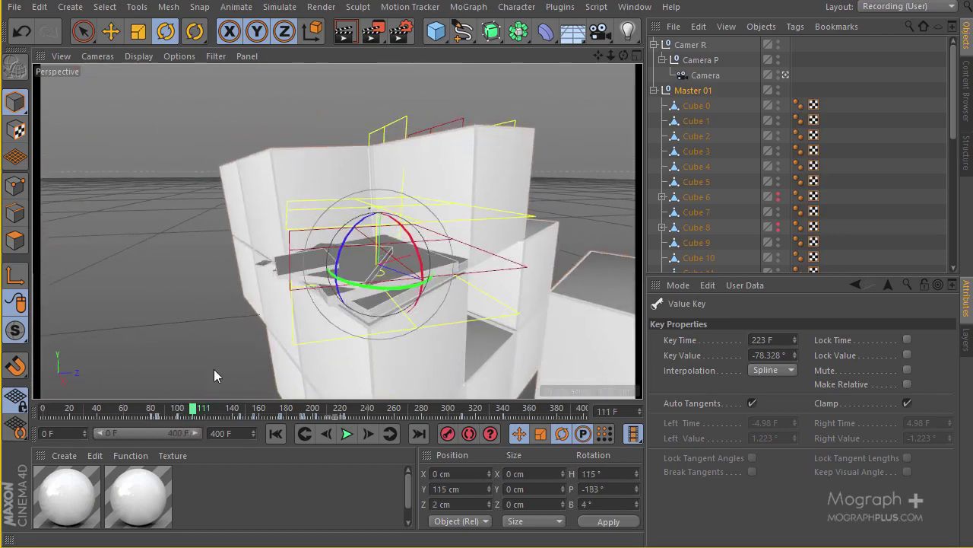